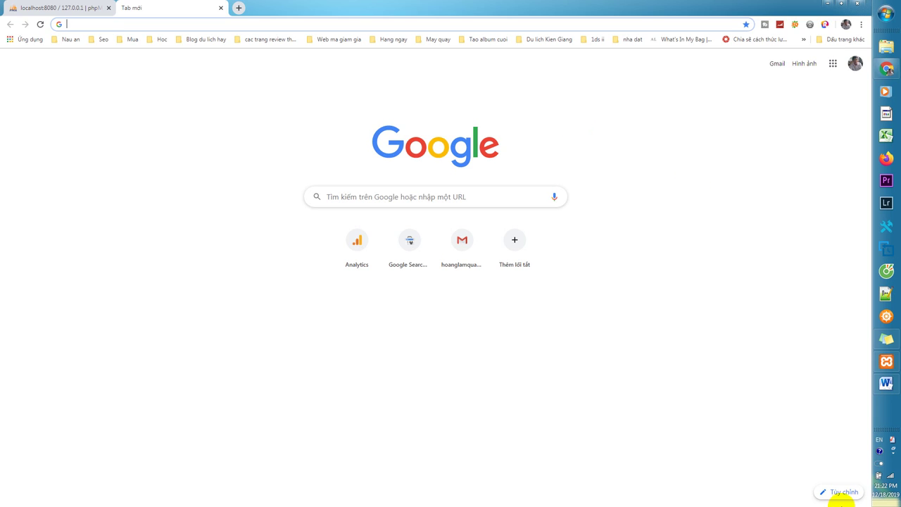
Reopen XAMPP from the tray, confirm Apache (443, 8080) and MySQL (3306) are running, then minimize it
click(880, 465)
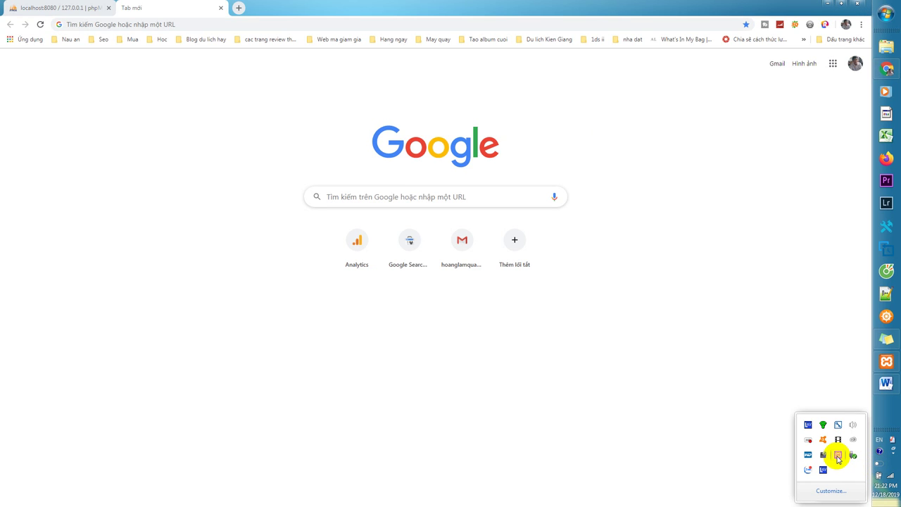
double_click(837, 456)
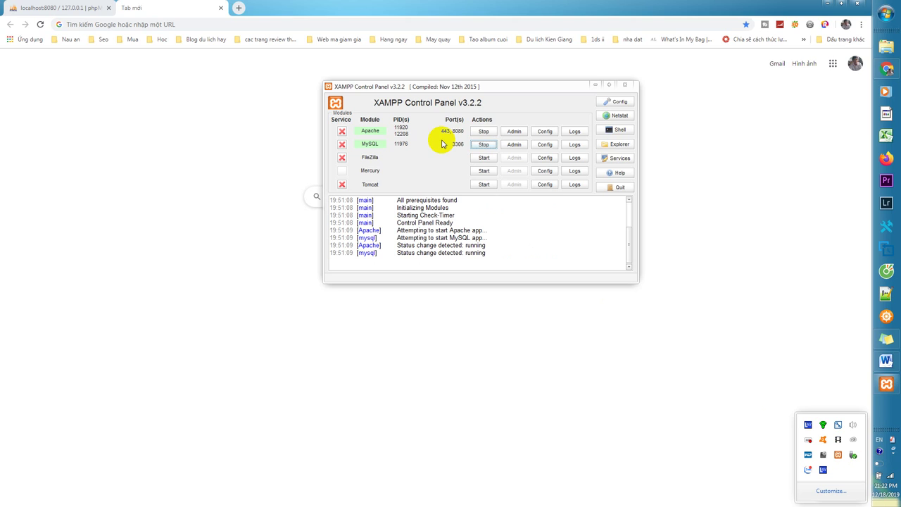
click(597, 85)
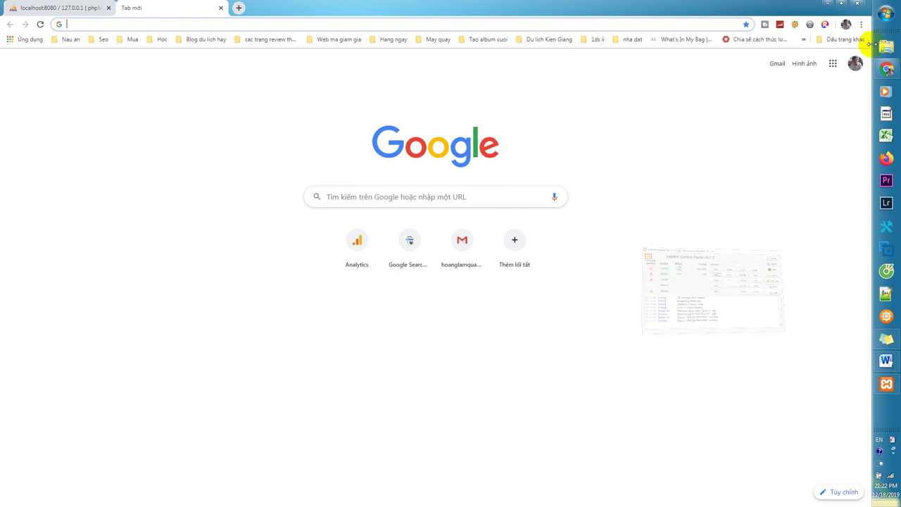
Browse Explorer to C:\xampp\htdocs and minimize Chrome to uncover the desktop
click(886, 46)
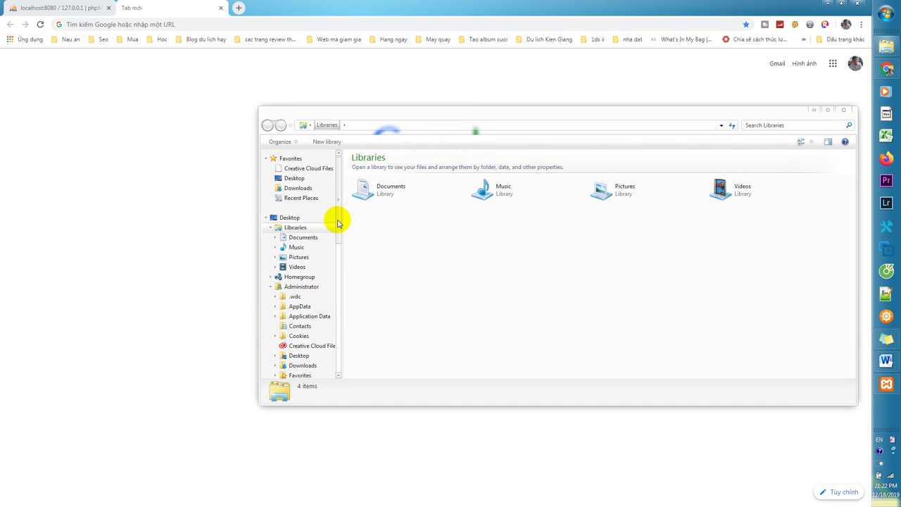
scroll(334, 277, down, 9)
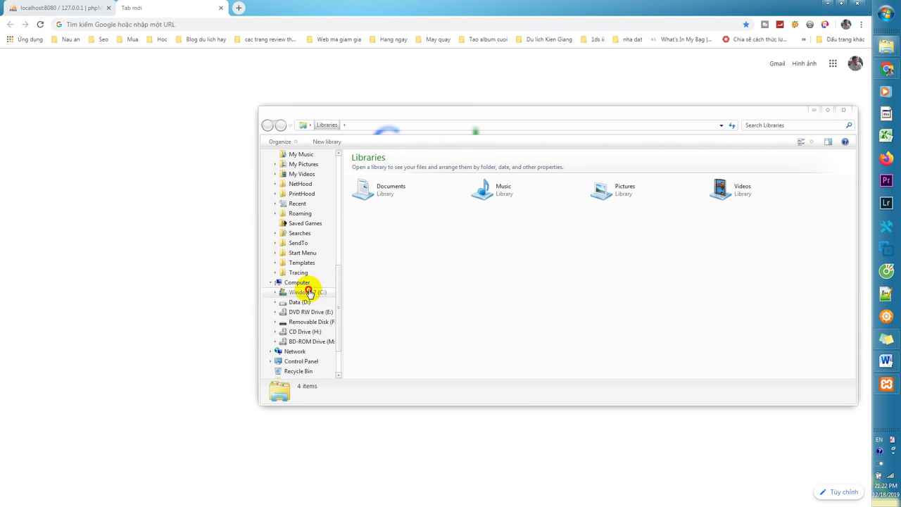
click(308, 291)
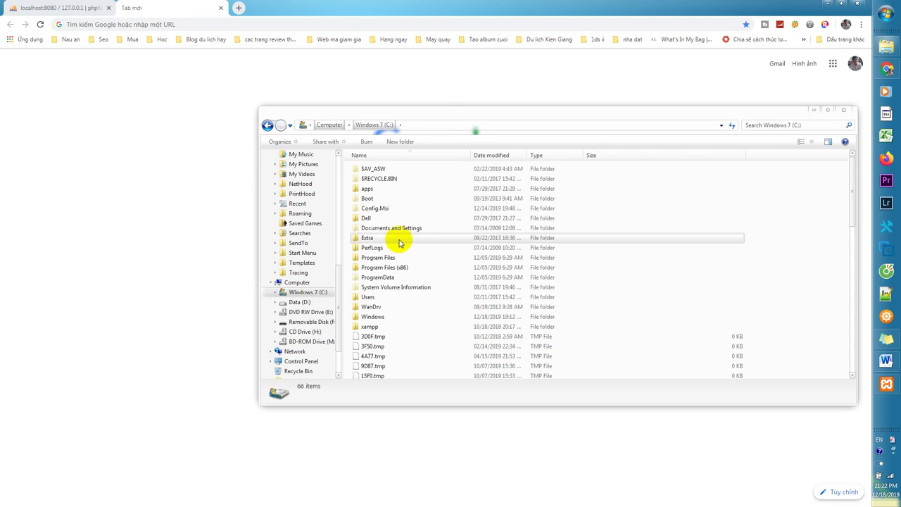
double_click(373, 327)
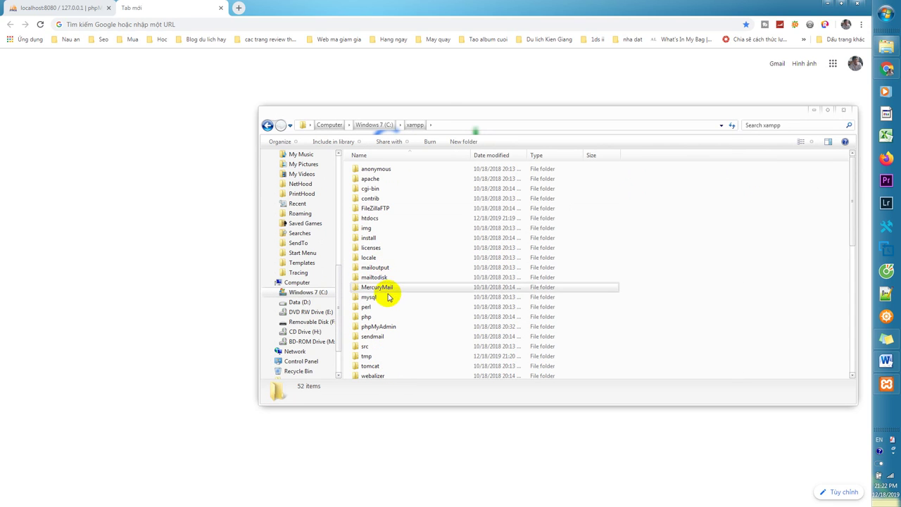
scroll(392, 299, down, 1)
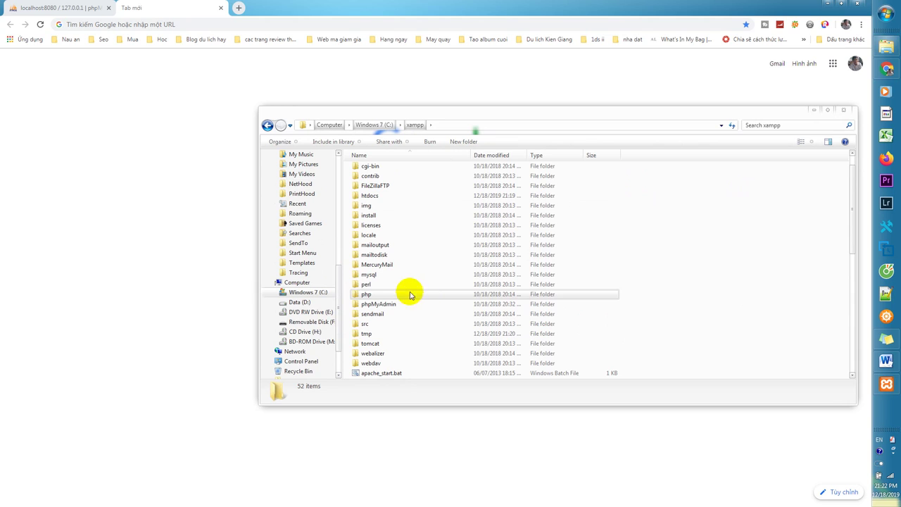
double_click(365, 196)
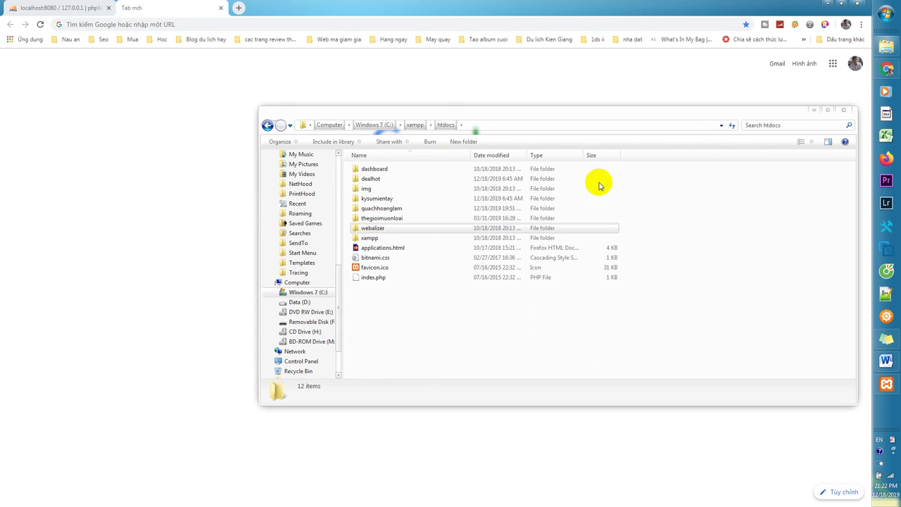
click(828, 6)
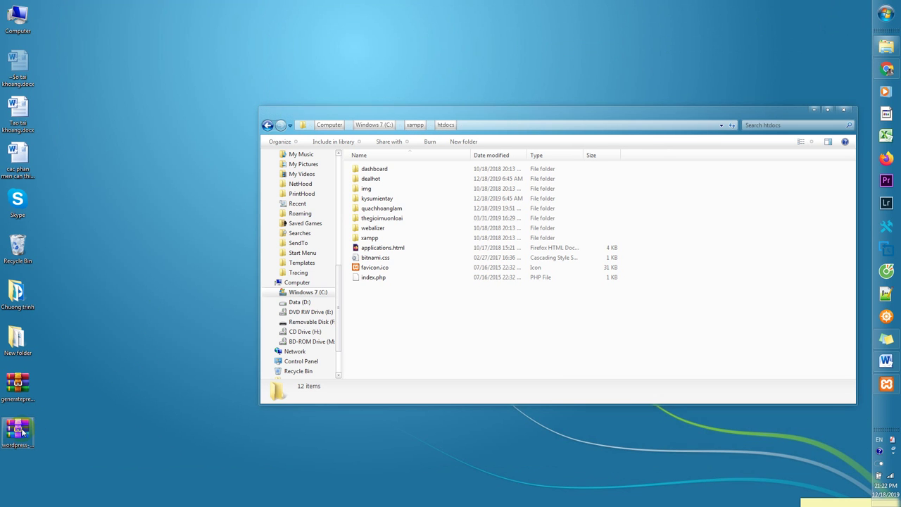
Copy the WordPress zip from the desktop and paste it into htdocs
right_click(49, 415)
click(48, 368)
right_click(378, 315)
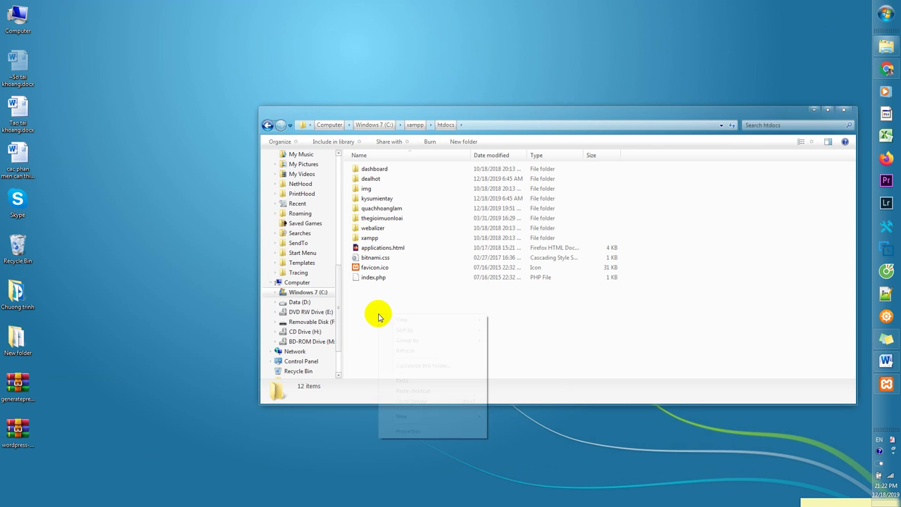
click(401, 375)
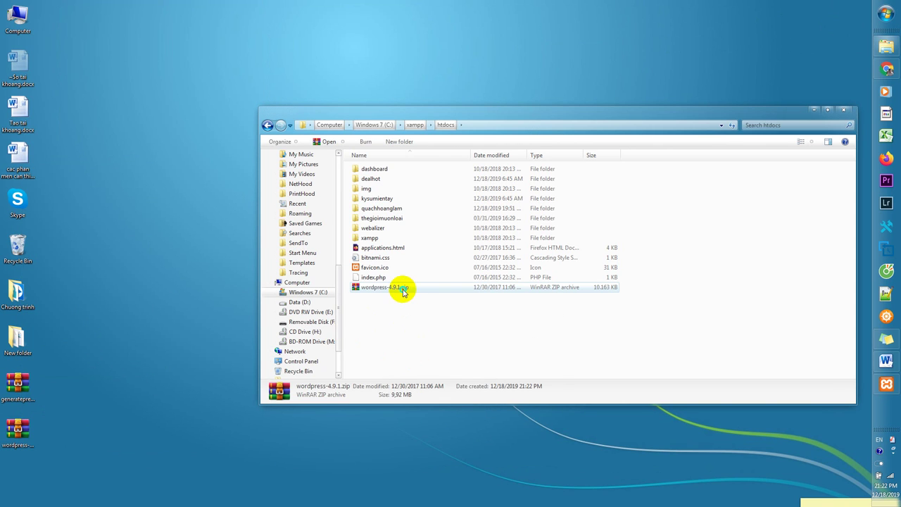
Extract the zip to a wordpress-4.9.1 folder, then delete the zip archive
right_click(403, 288)
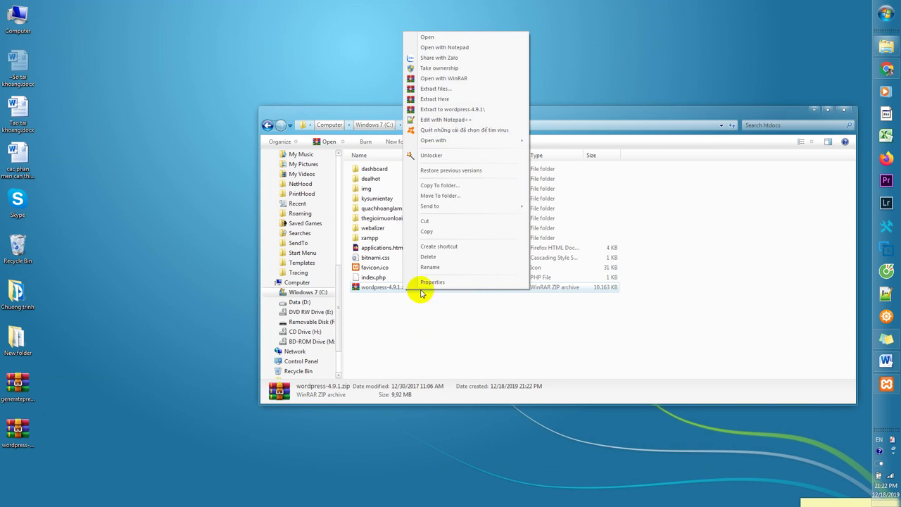
click(458, 109)
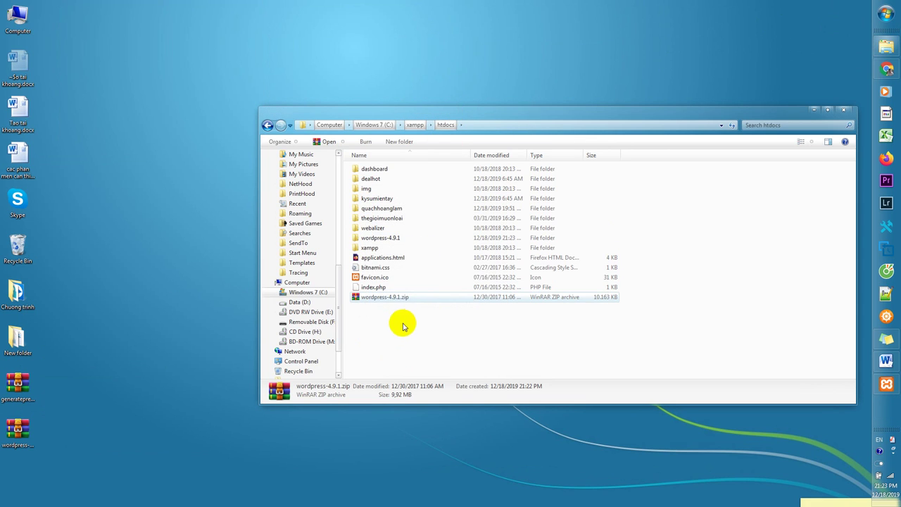
click(401, 297)
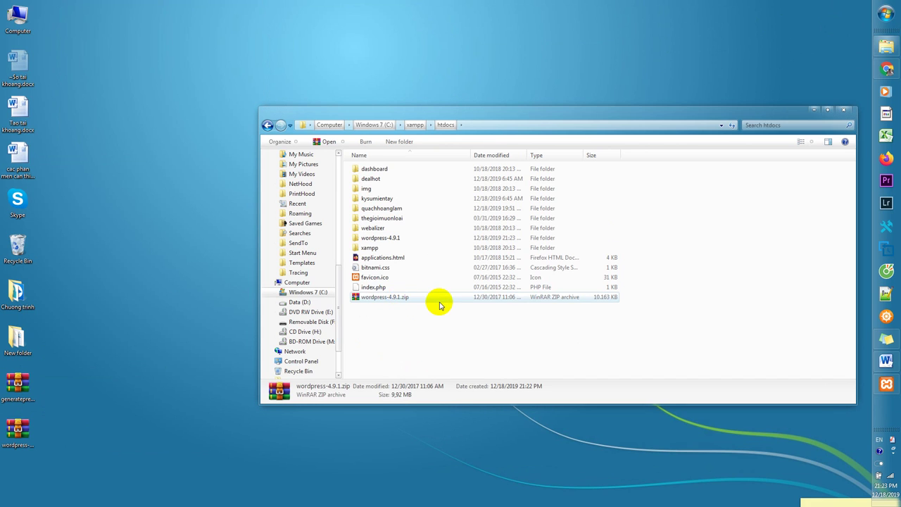
key(Delete)
click(468, 297)
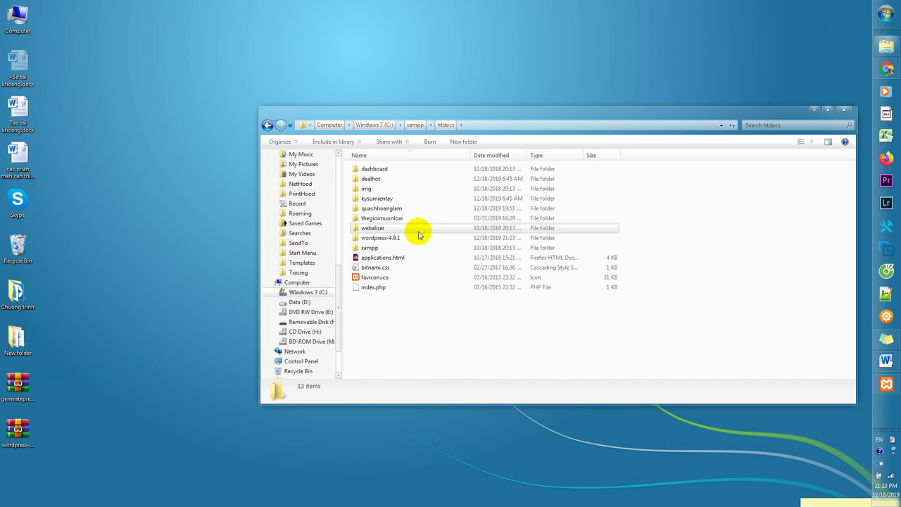
Rename the wordpress-4.9.1 folder to hoanglam and close Explorer
click(416, 238)
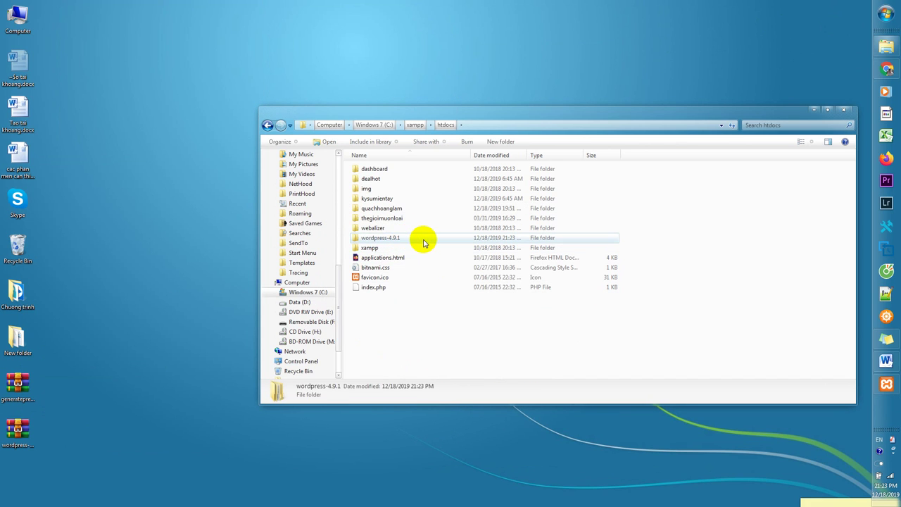
key(F2)
text(hoanglam)
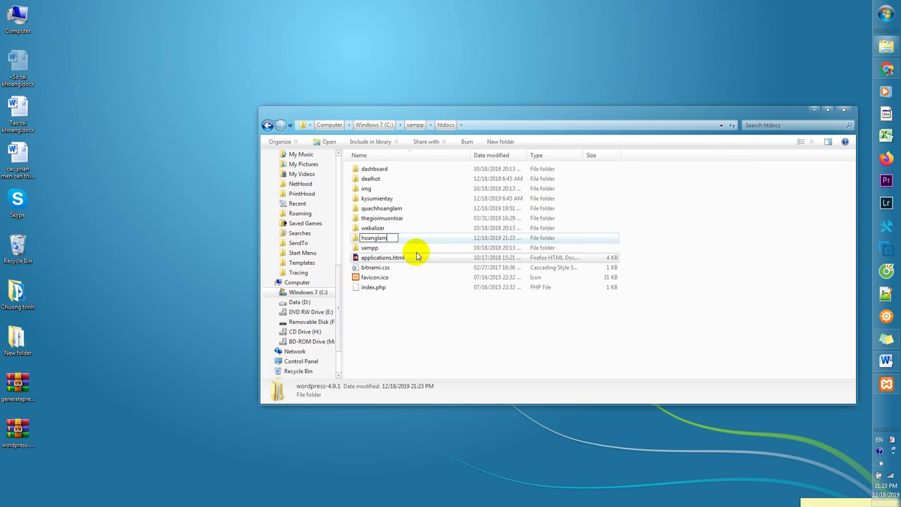
click(653, 209)
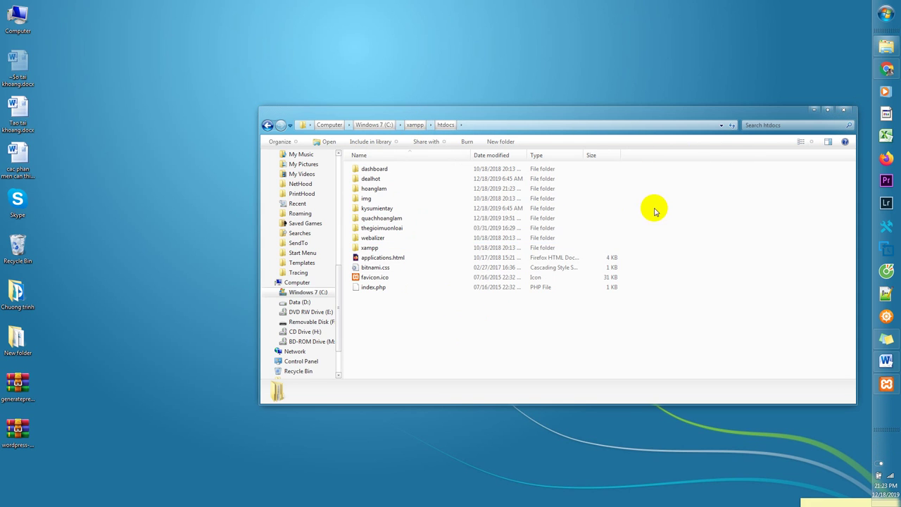
click(843, 116)
Show phpMyAdmin's User accounts list on localhost:8080, with root, pma and wordpress accounts
click(886, 69)
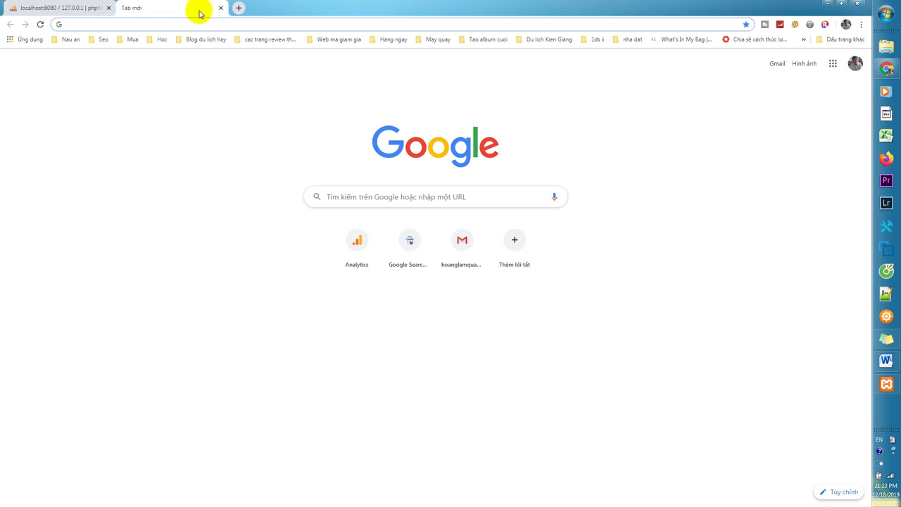
click(69, 7)
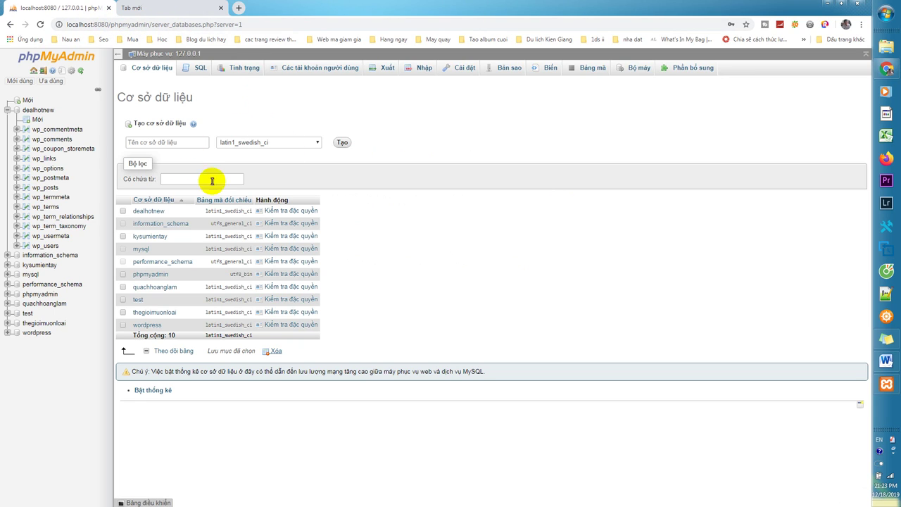
click(28, 100)
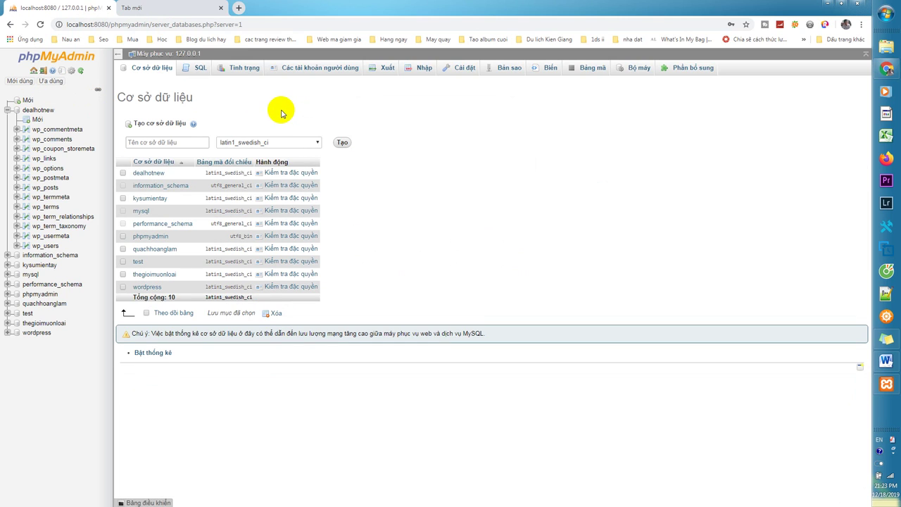
click(321, 70)
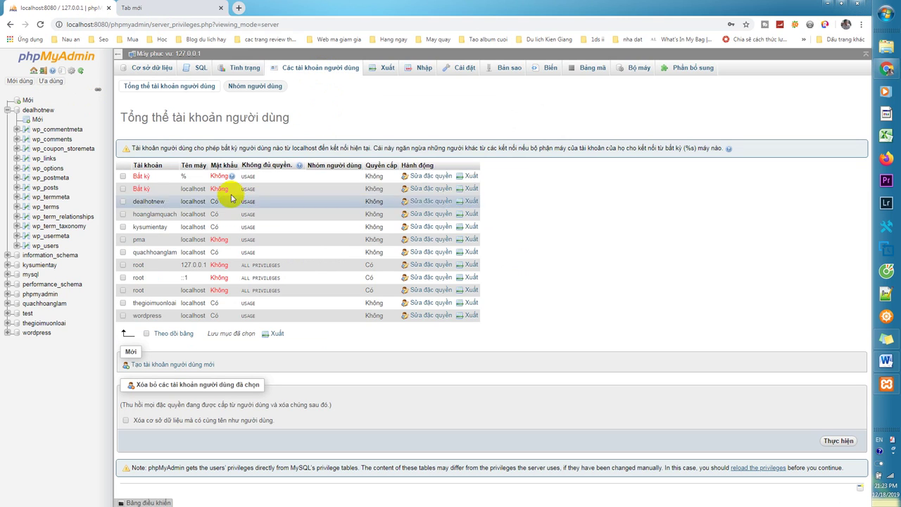
Start a new user account named hoanglam with its host restricted to Local
click(170, 365)
drag(302, 144, 269, 144)
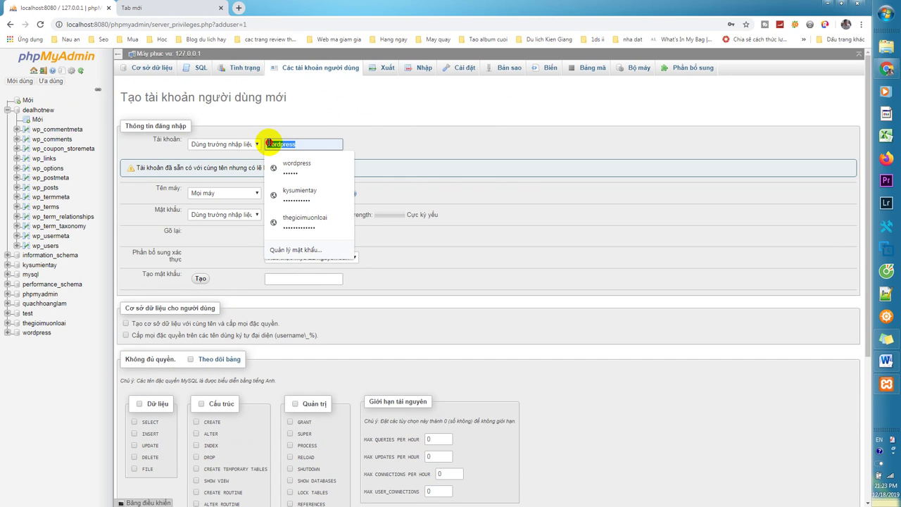
text(hoanglam)
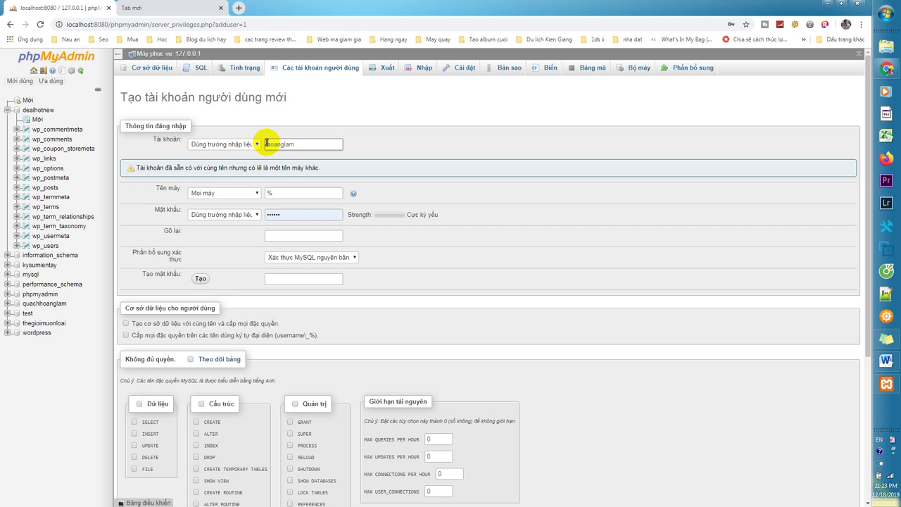
click(287, 193)
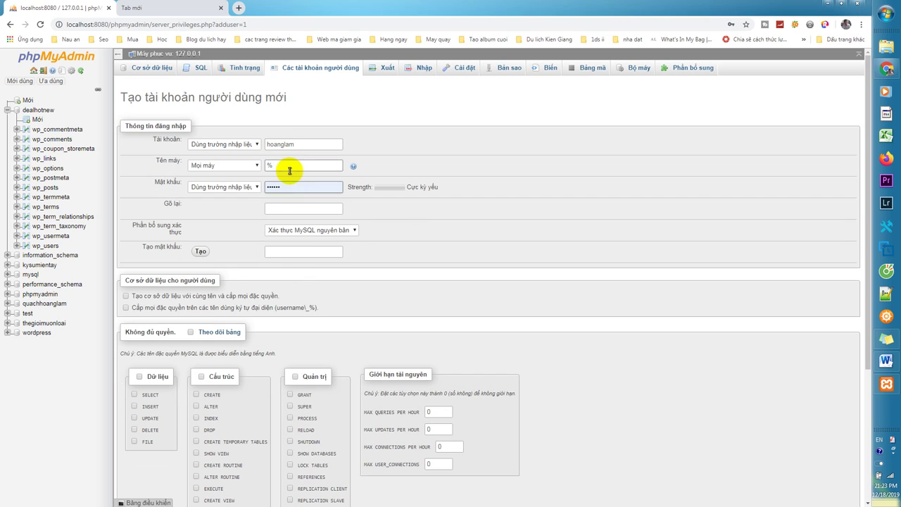
click(250, 166)
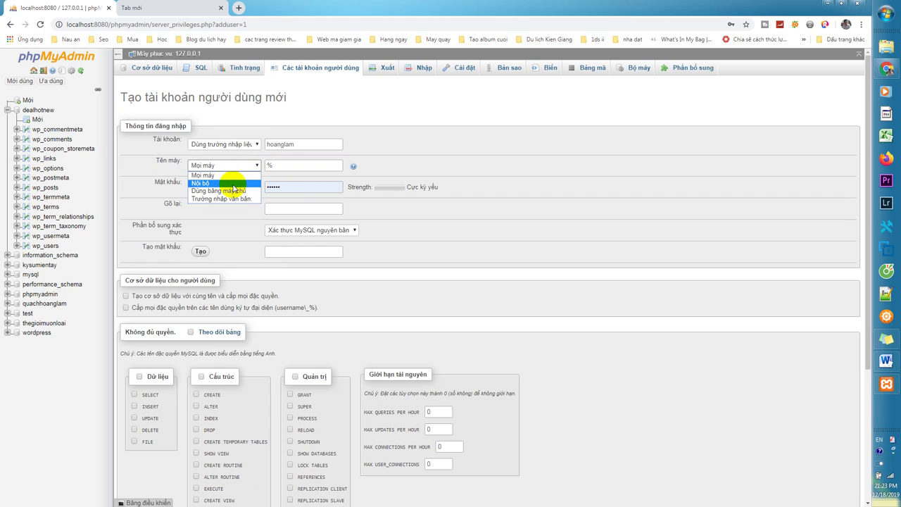
click(232, 184)
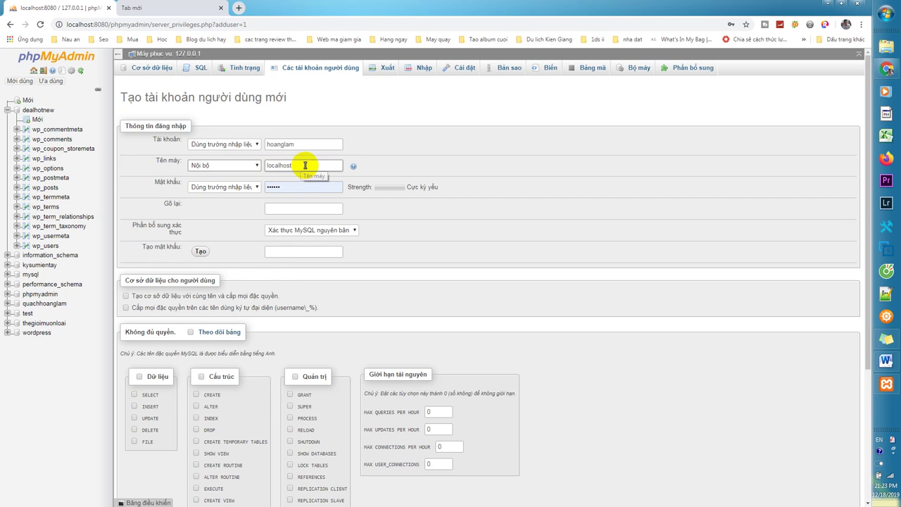
Enter and confirm the password, tick the same-named database with all privileges, and submit
click(296, 185)
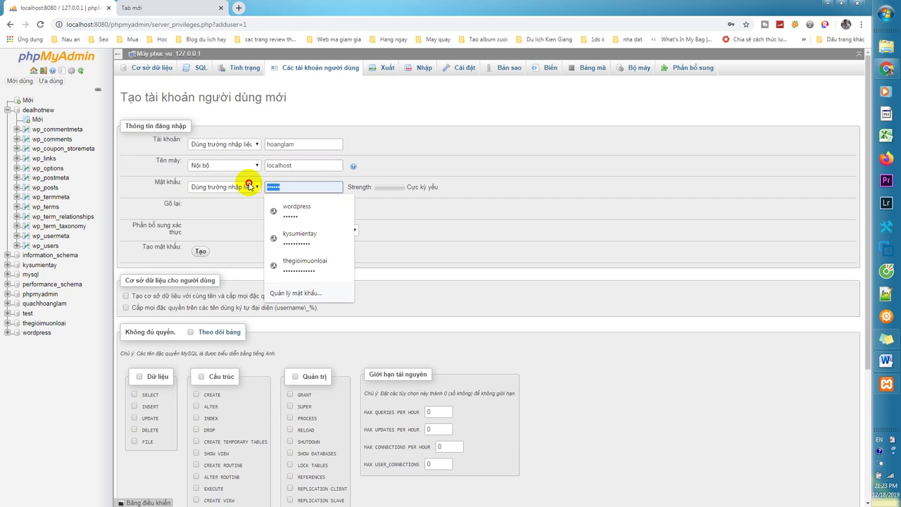
drag(304, 143, 260, 143)
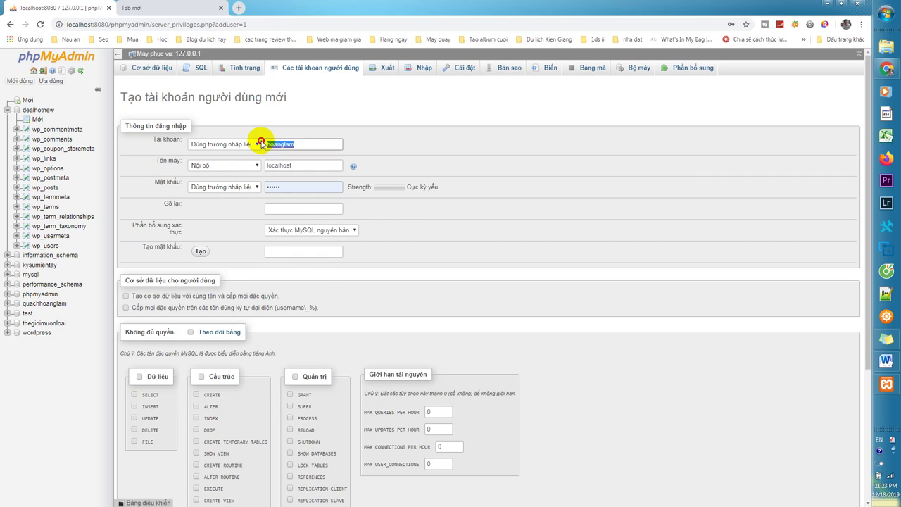
click(296, 186)
text(78)
click(283, 209)
key(ctrl+v)
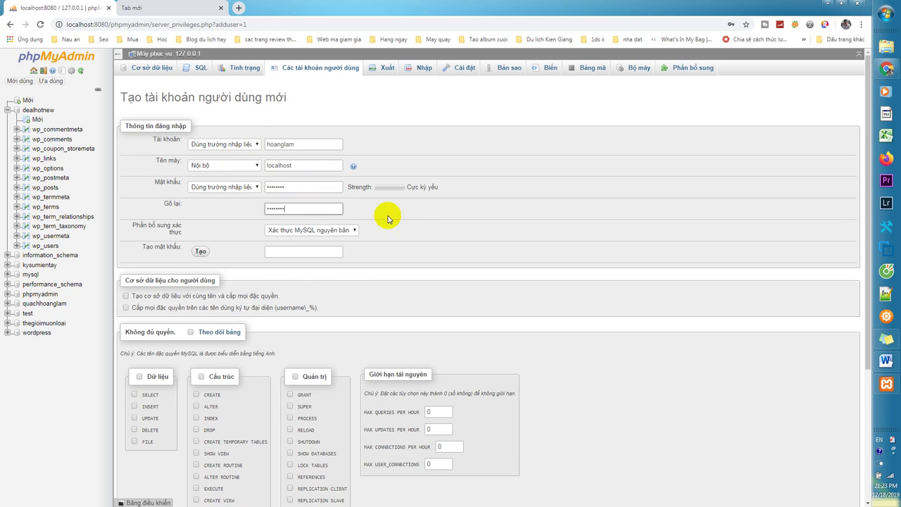
click(150, 296)
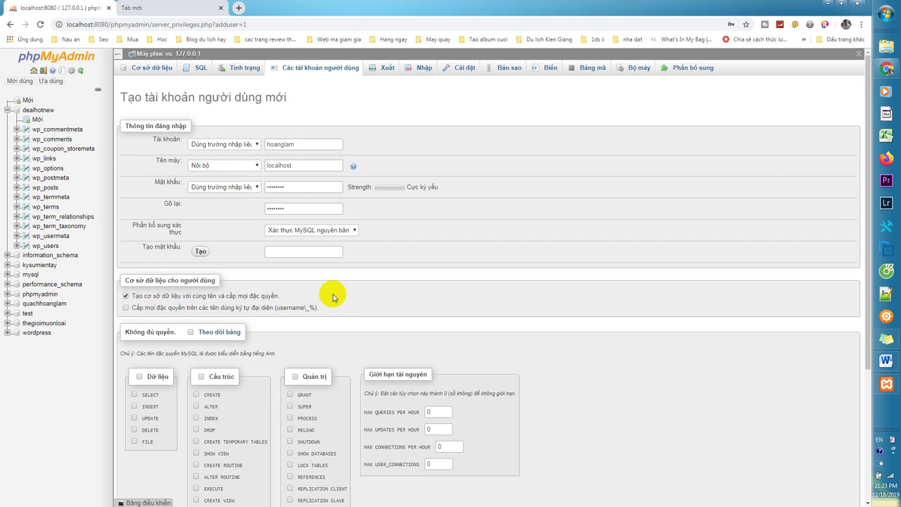
scroll(708, 347, down, 3)
click(835, 471)
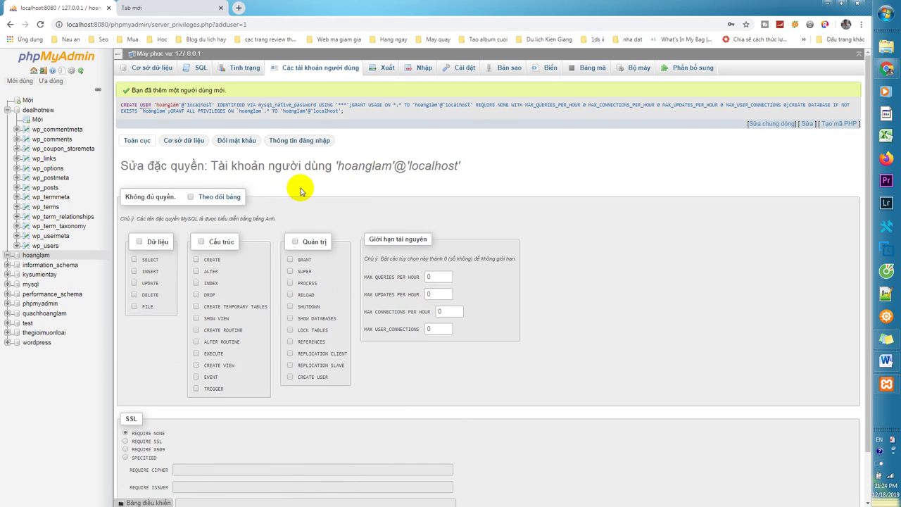
scroll(466, 239, down, 1)
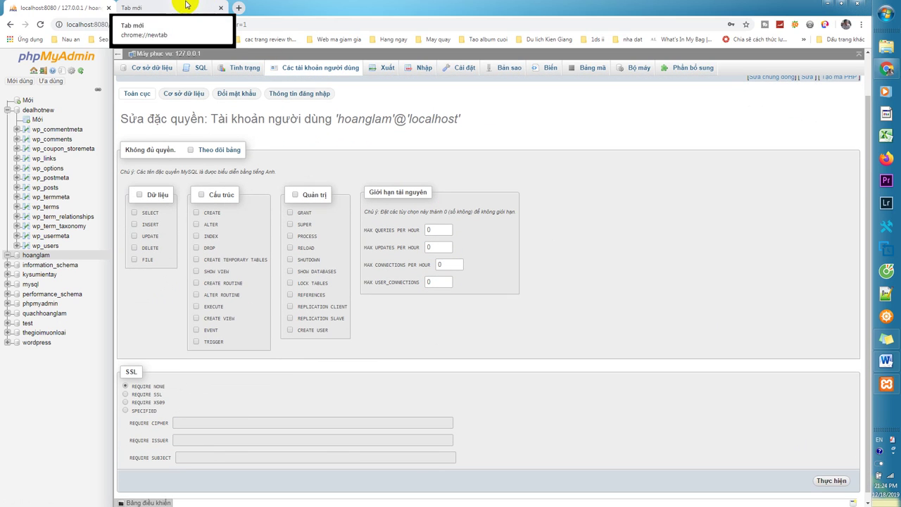
Load localhost:8080/hoanglam in the new tab and open its wordpress folder
click(172, 7)
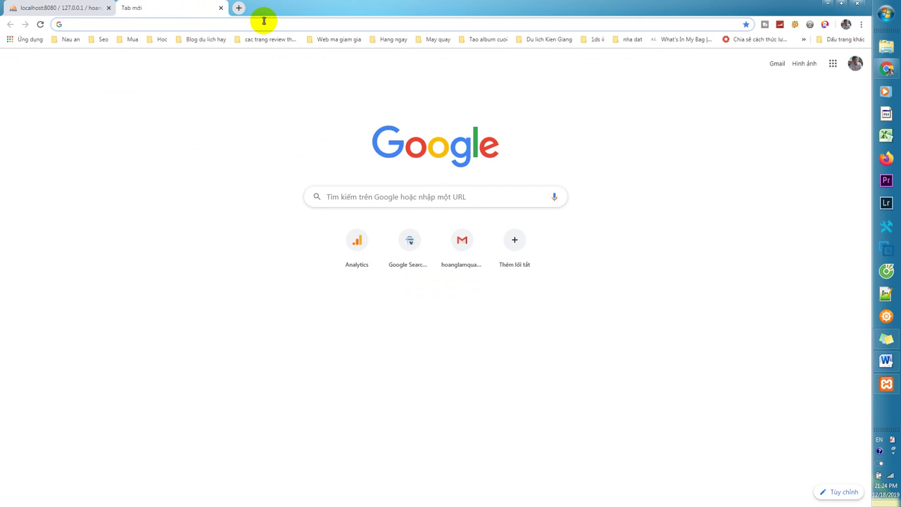
click(264, 21)
text(loco)
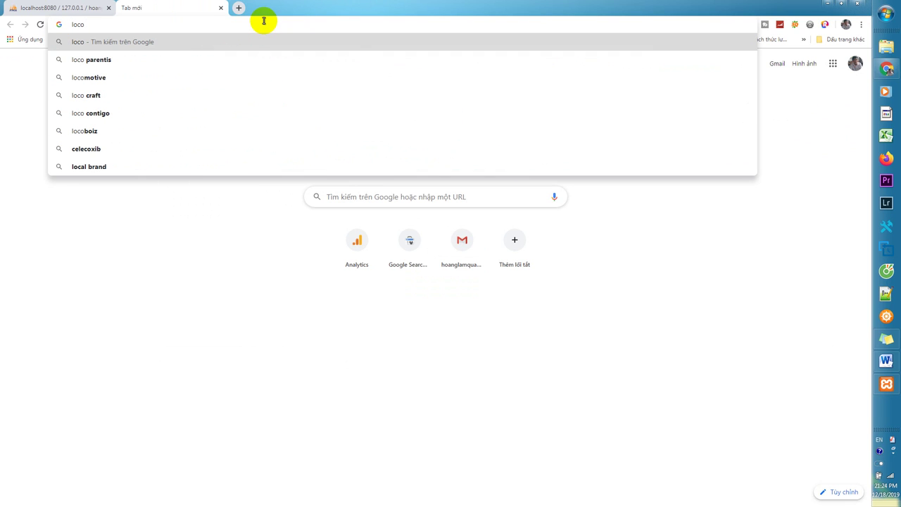
key(BackSpace)
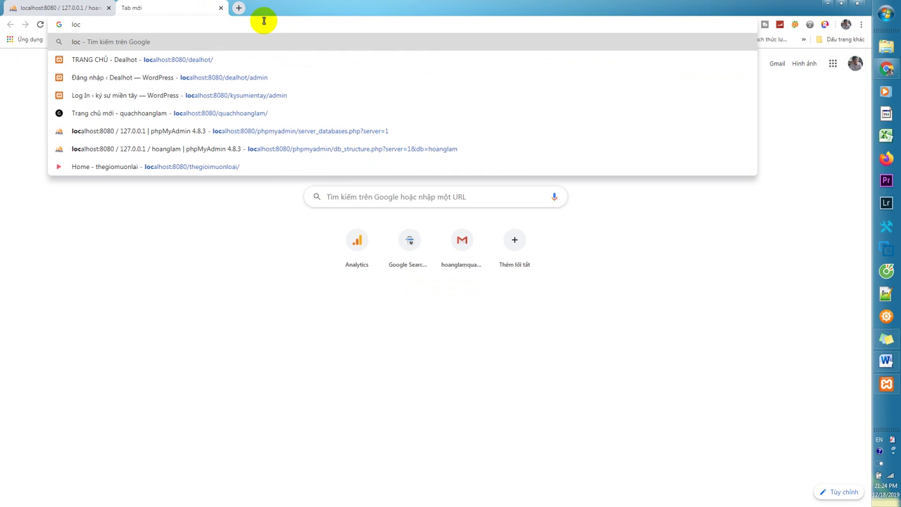
text(o)
key(BackSpace)
key(BackSpace)
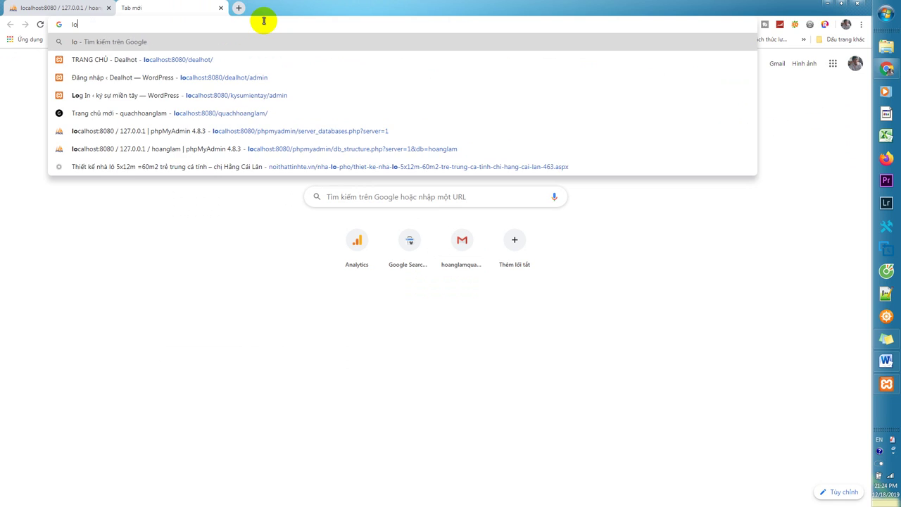
text(calh)
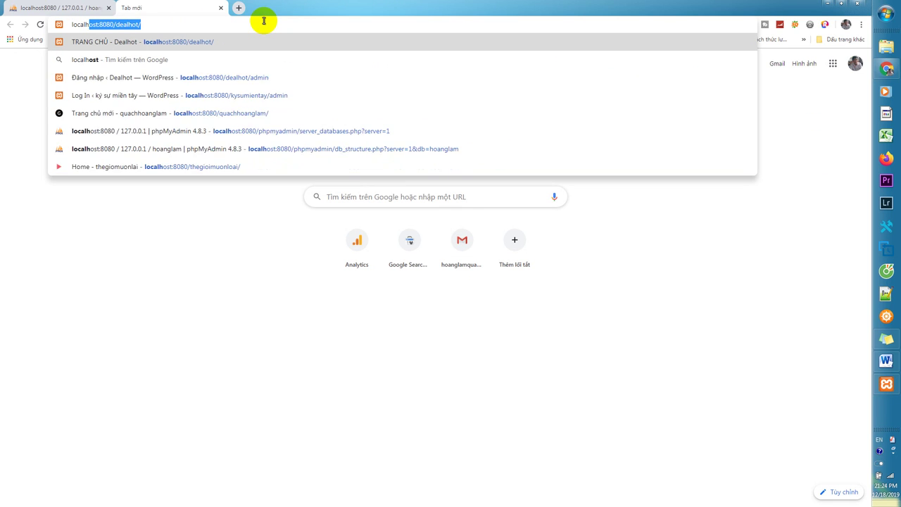
text(ost:)
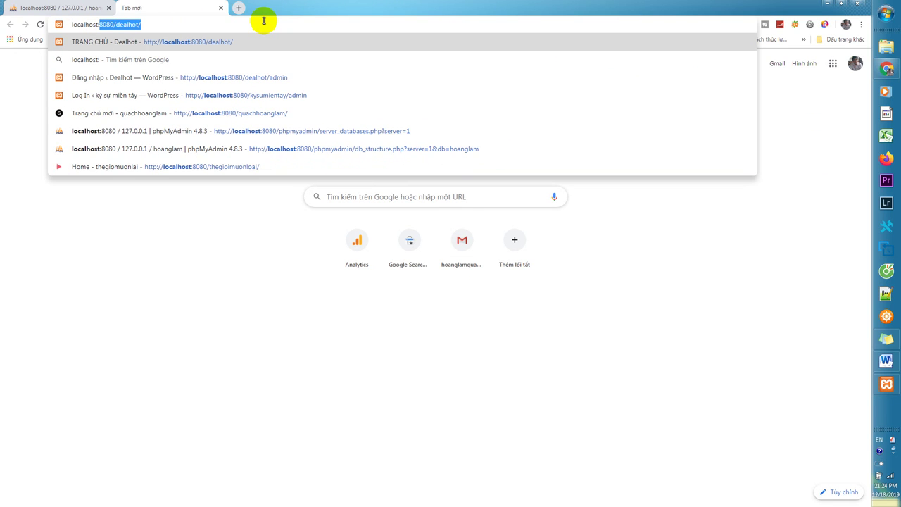
text(80808)
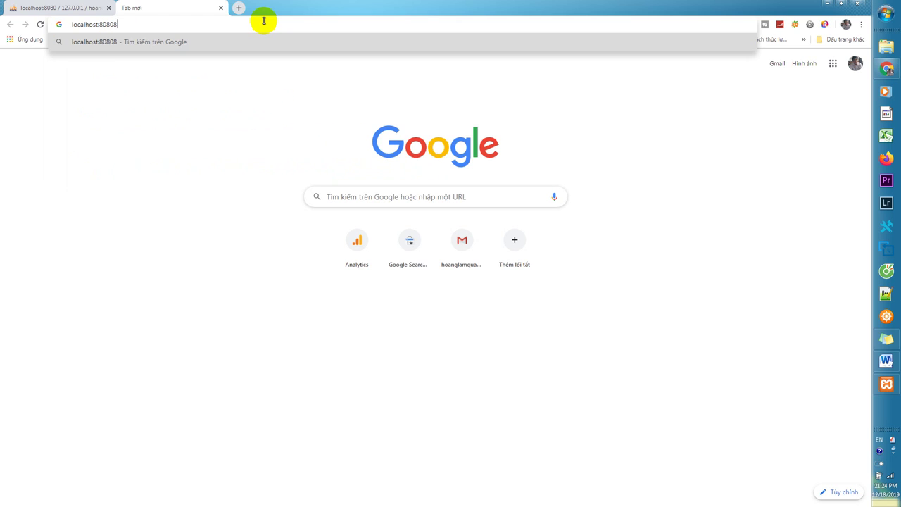
key(BackSpace)
text(/)
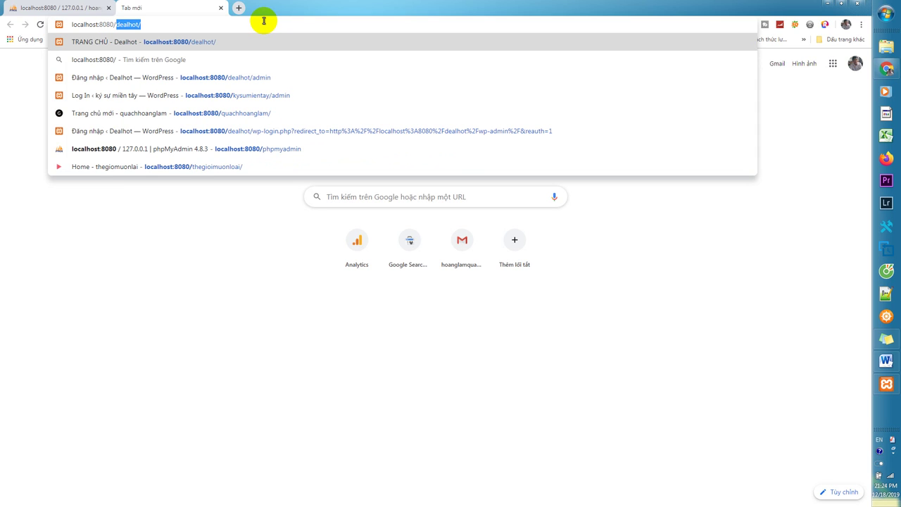
text(hoanglam)
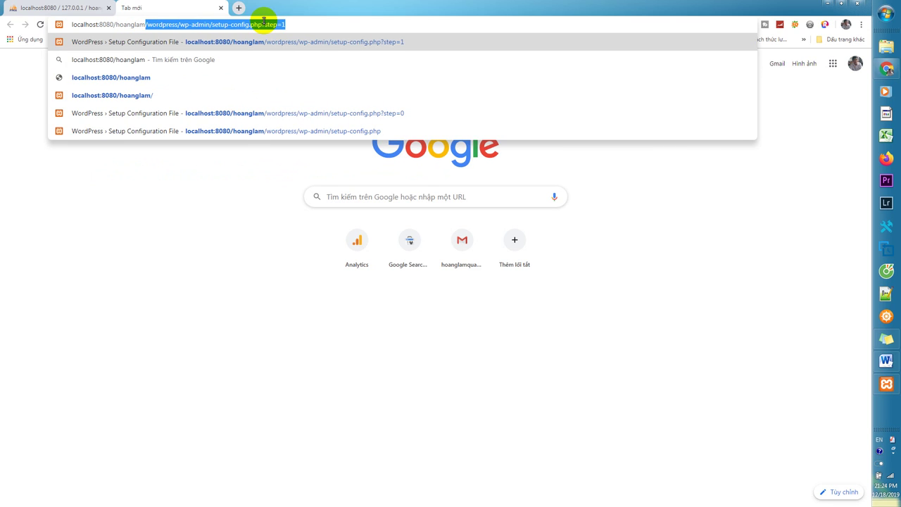
drag(145, 24, 328, 32)
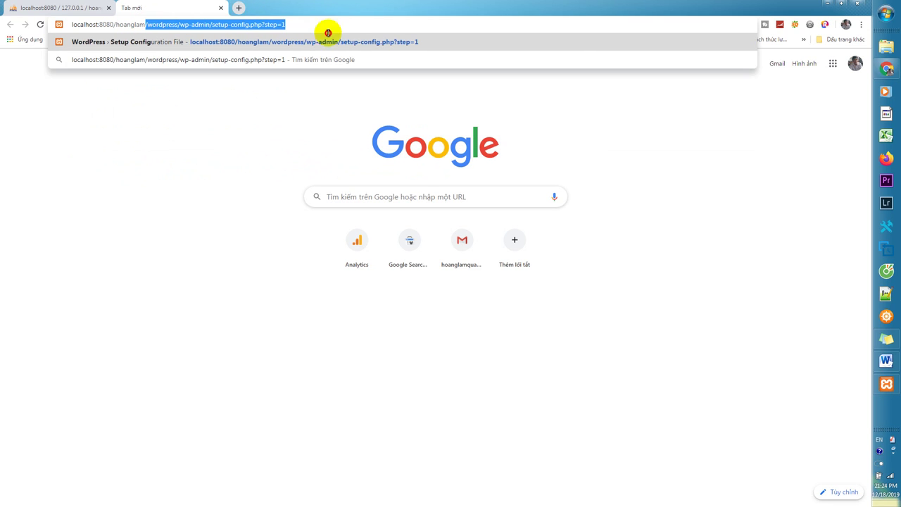
key(BackSpace)
key(Return)
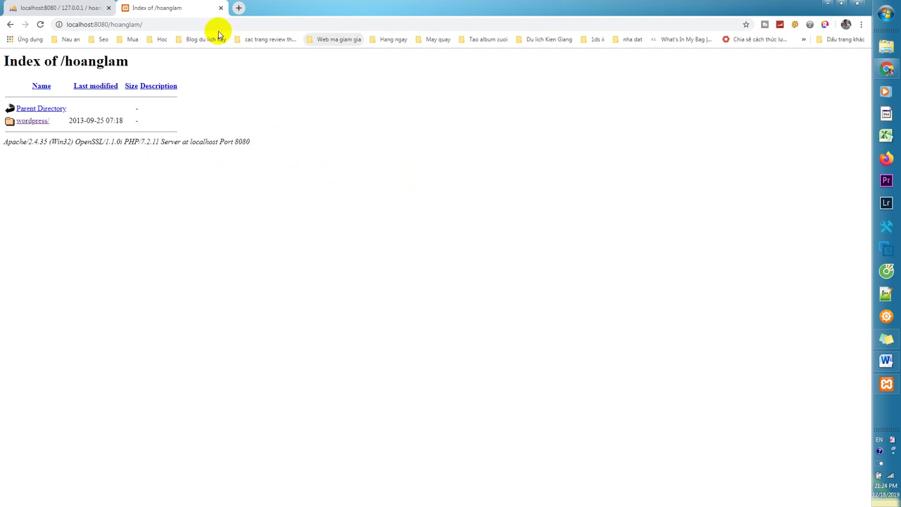
click(36, 121)
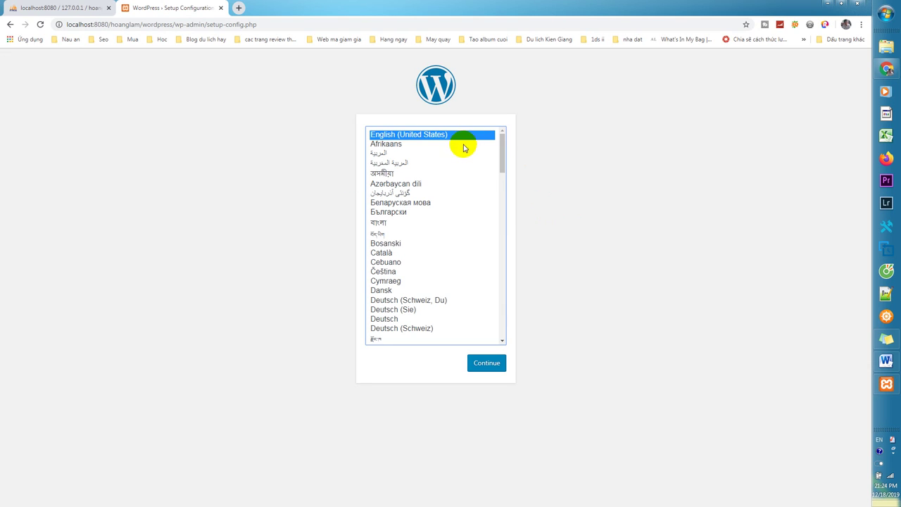
Choose Tiếng Việt as the installation language and continue with Tiếp tục
drag(506, 150, 491, 337)
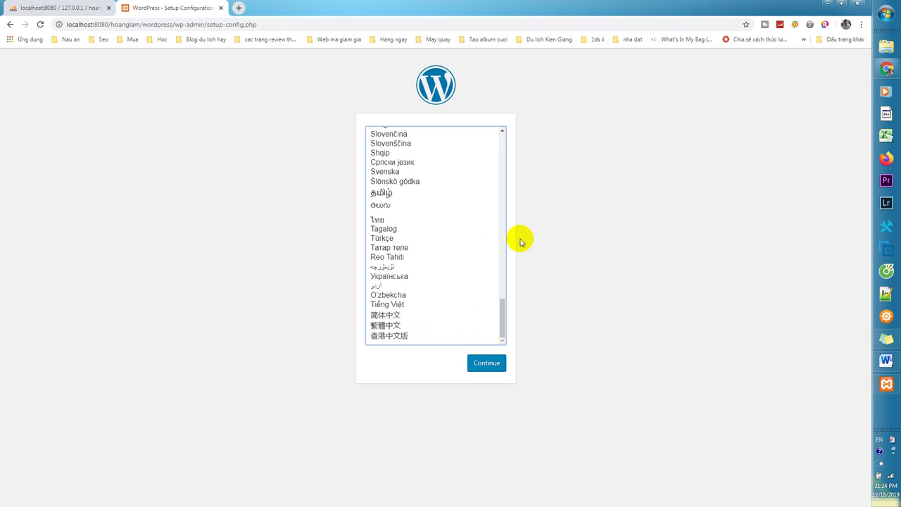
click(394, 305)
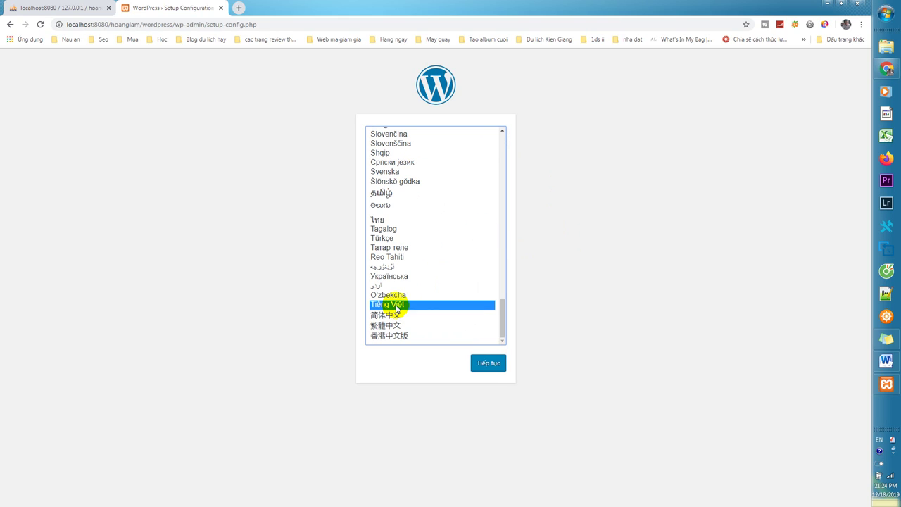
click(490, 362)
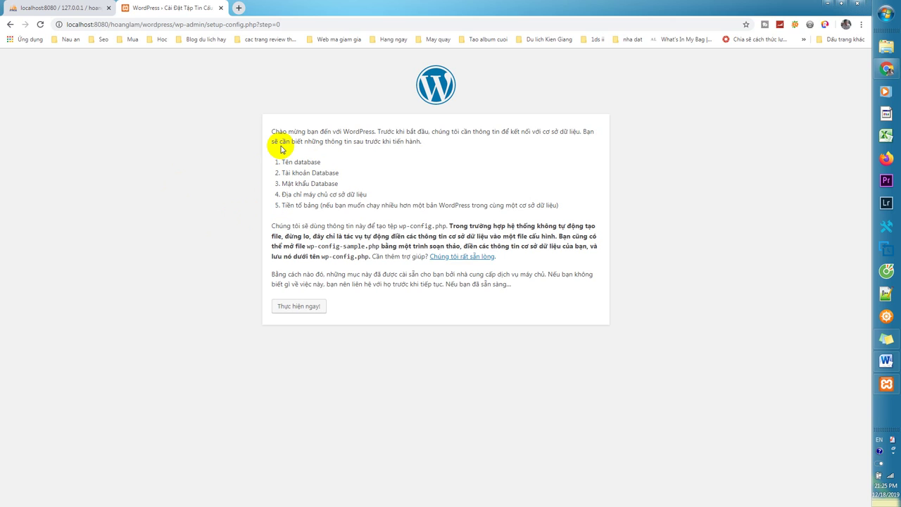
Submit database hoanglam with its matching user, password and host localhost
click(316, 305)
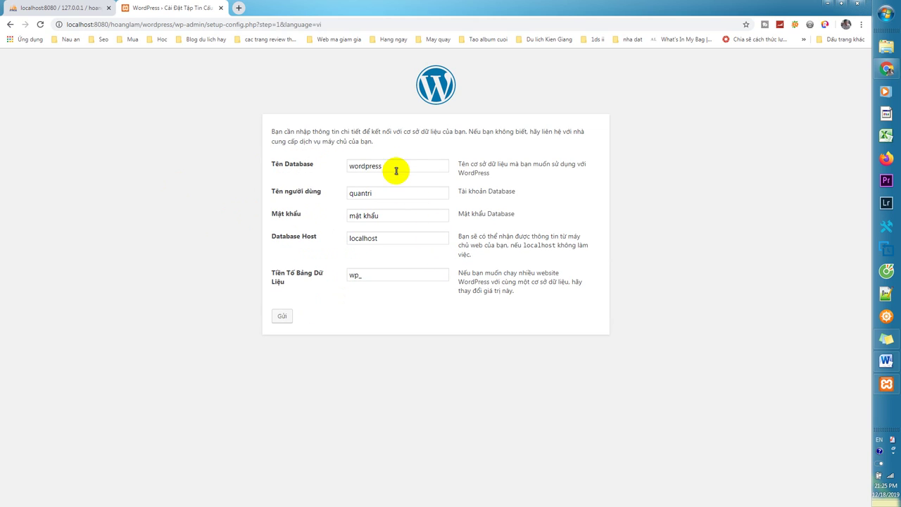
drag(349, 166, 473, 171)
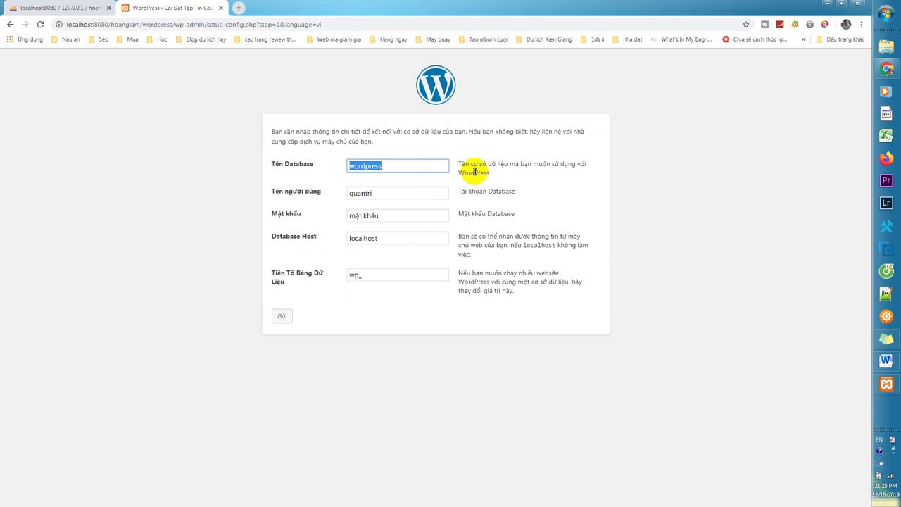
text(ho)
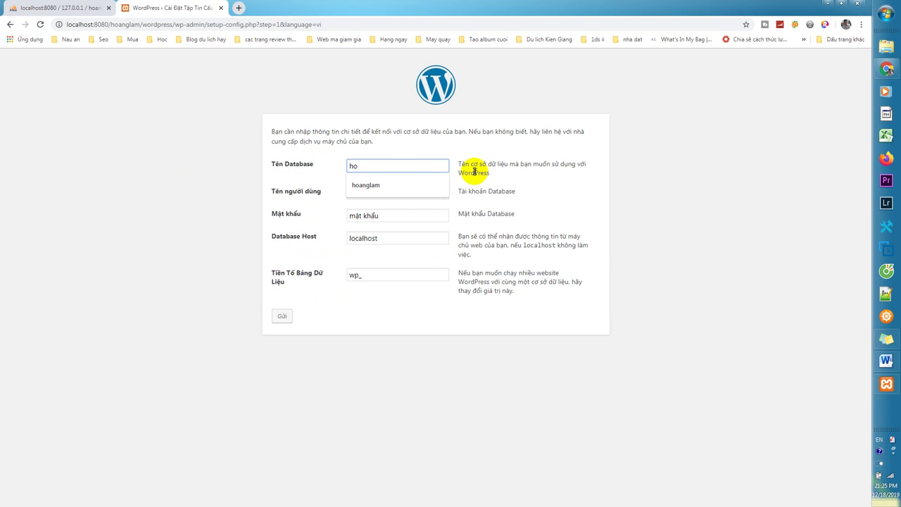
text(anglam)
key(Tab)
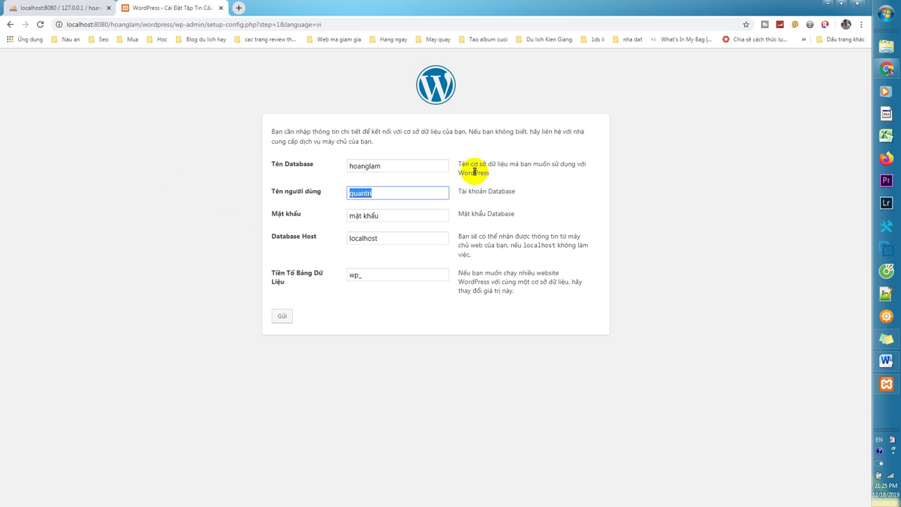
text(hoanglam)
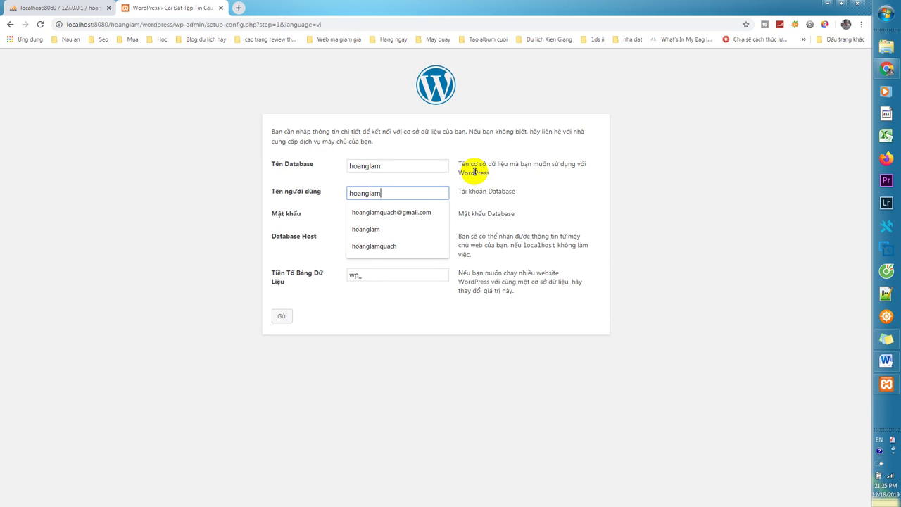
click(414, 178)
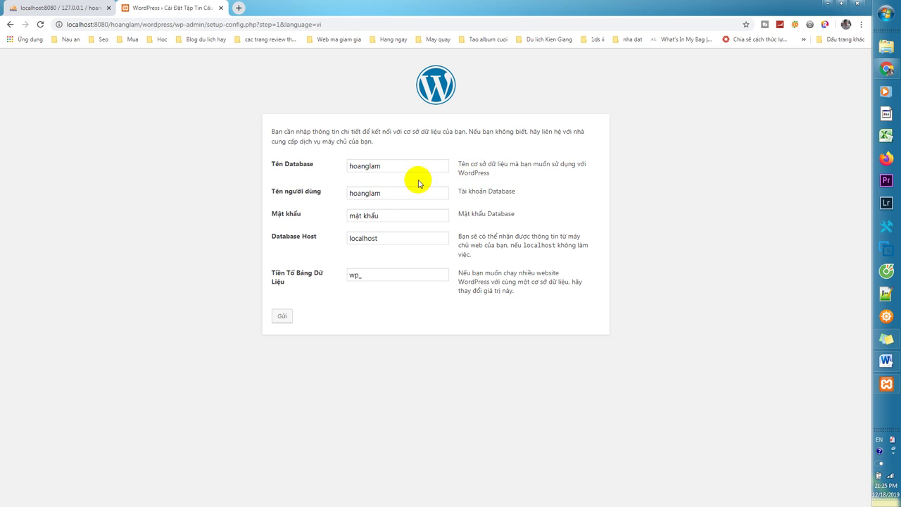
triple_click(398, 216)
text(hoanglam)
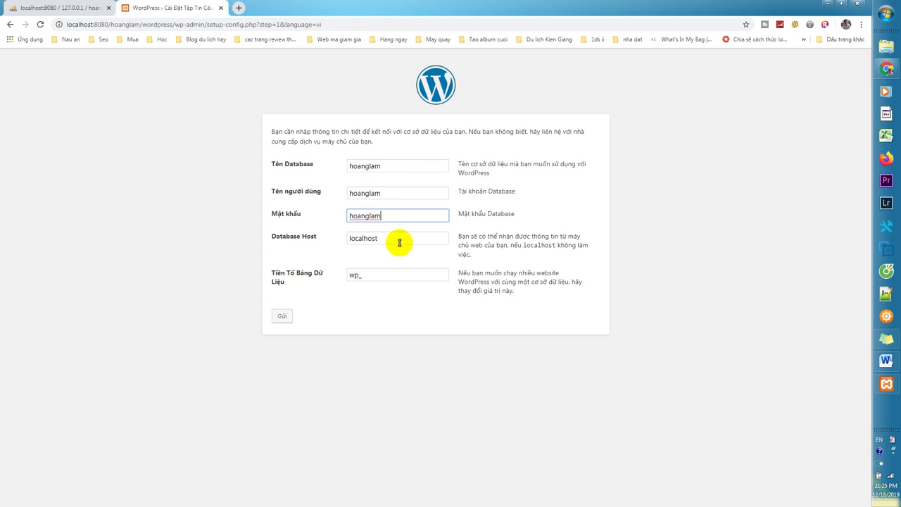
click(400, 241)
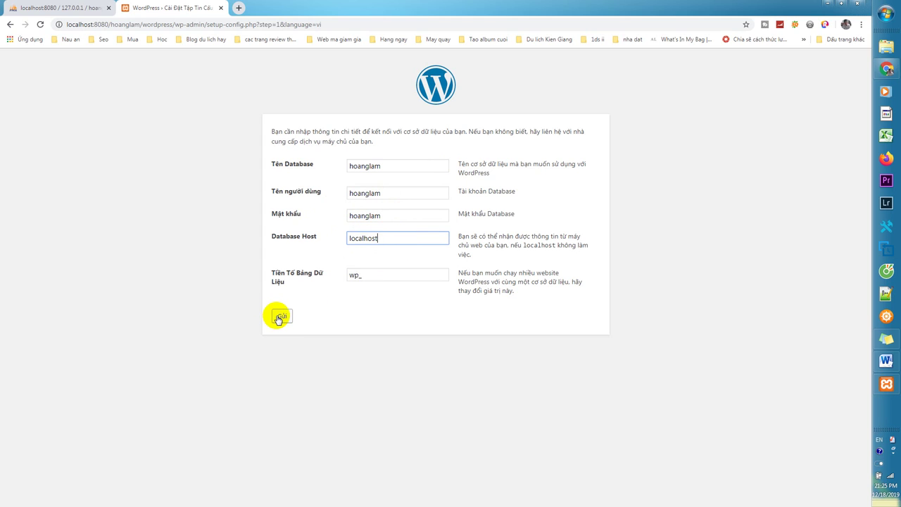
click(279, 316)
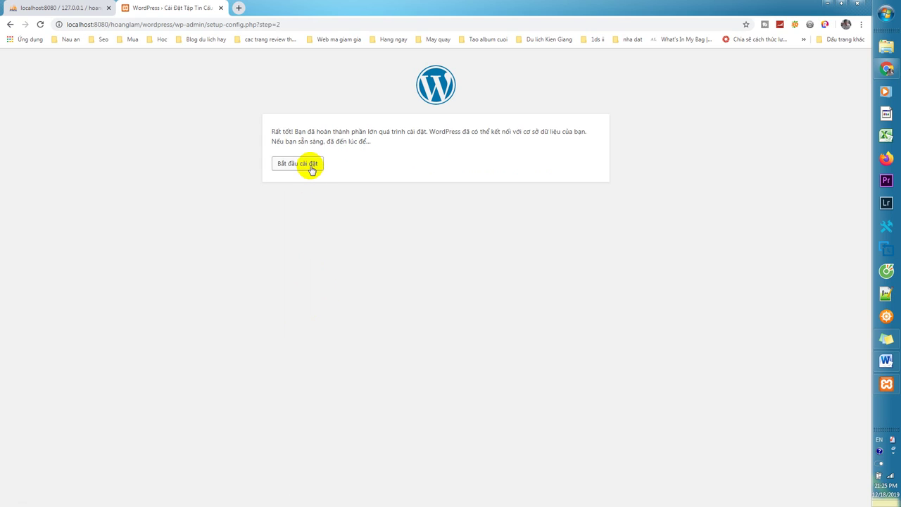
Start the installation and enter site title hoanglam and the admin username
click(311, 168)
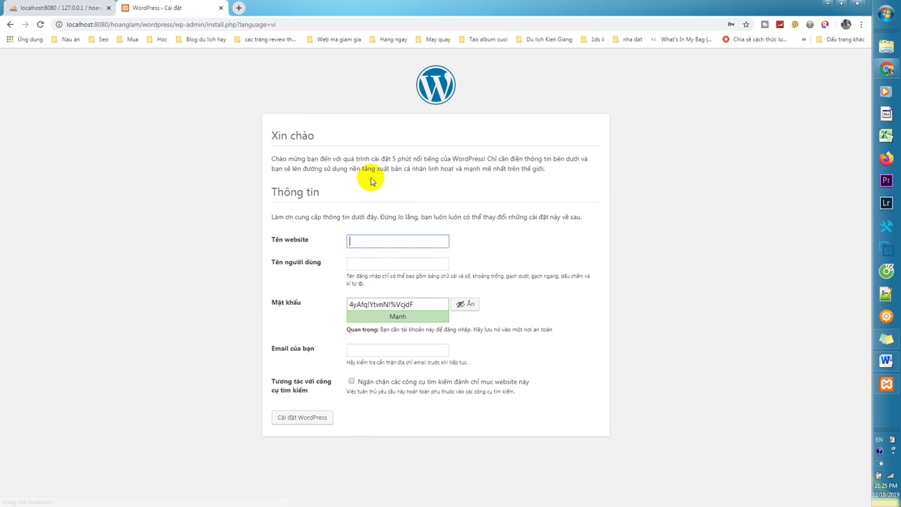
click(378, 241)
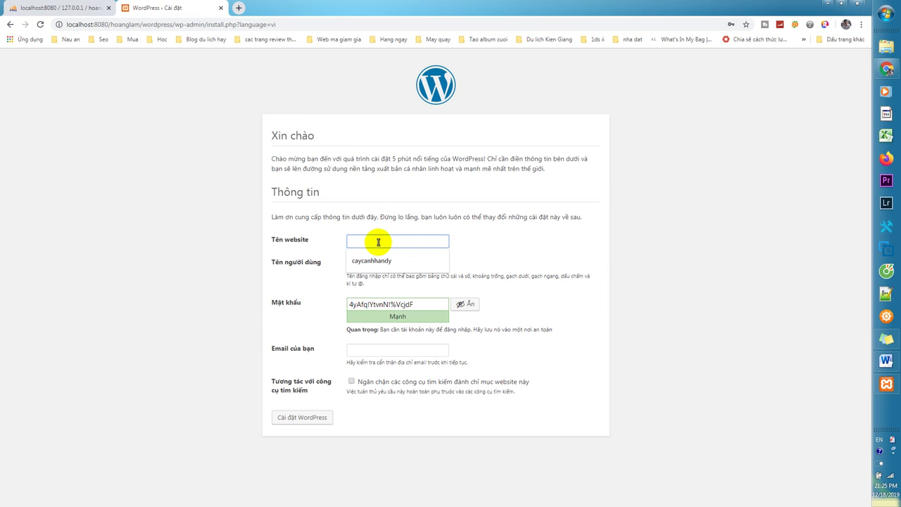
text(hoanglam)
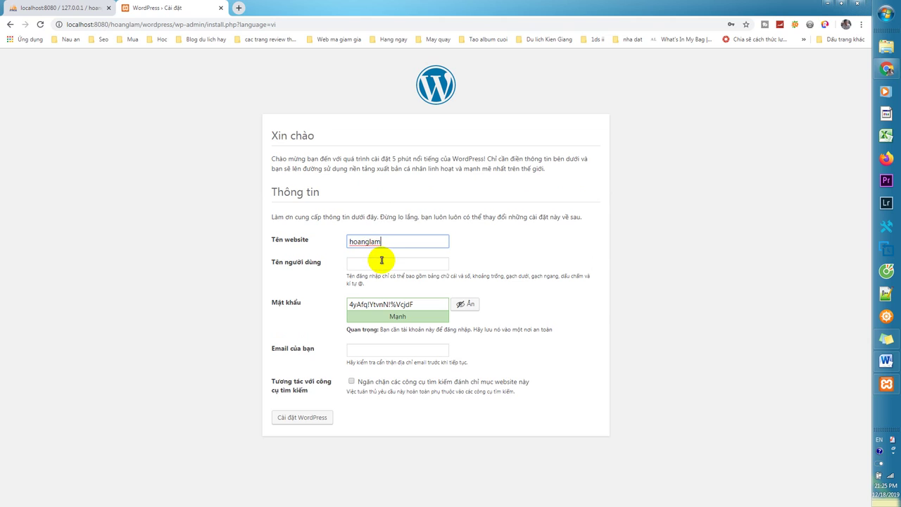
click(381, 262)
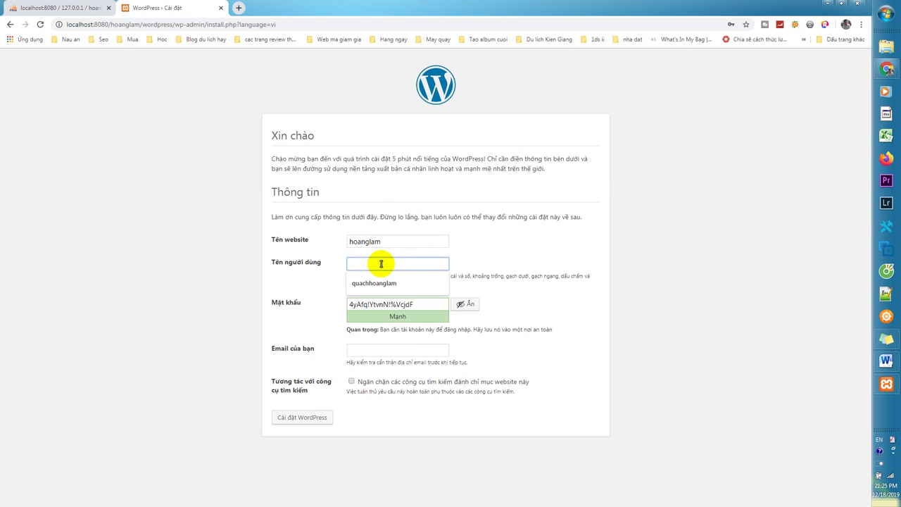
text(hoagnl)
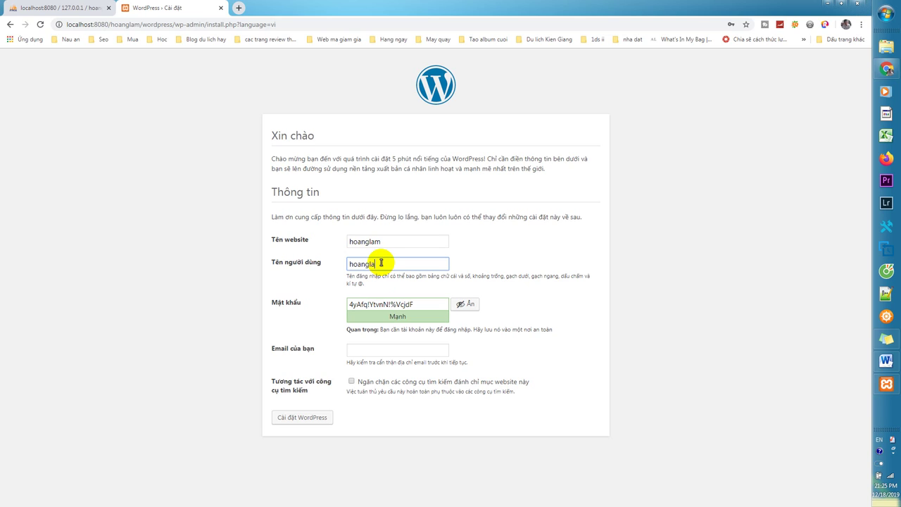
click(545, 303)
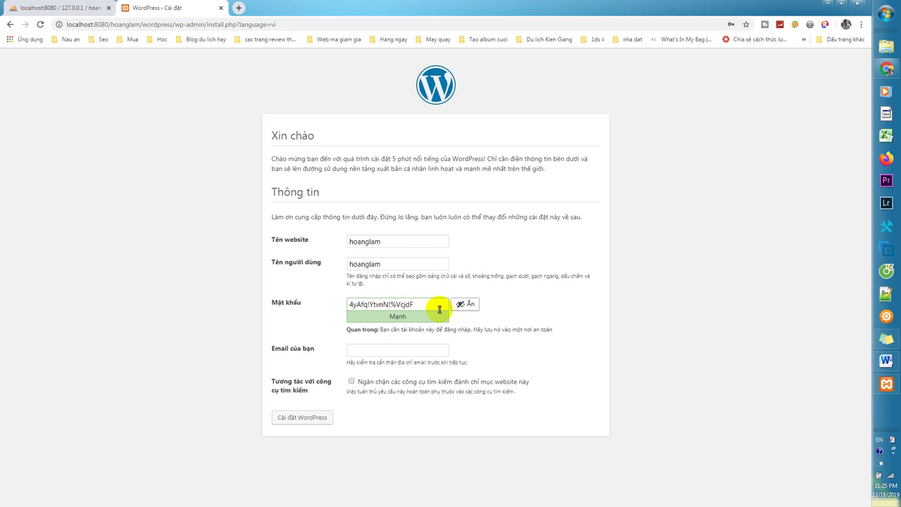
Set a weak admin password, accept it, fill the e-mail from a suggestion, and install
click(426, 305)
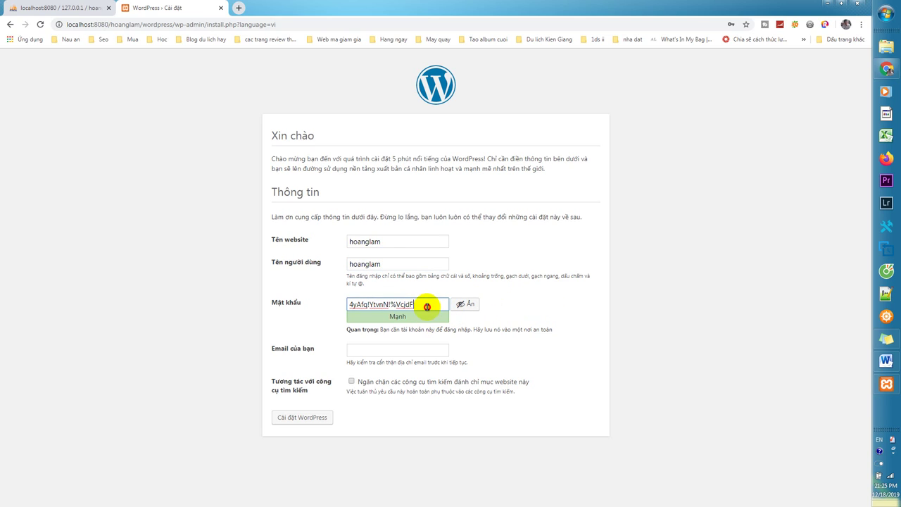
triple_click(373, 303)
text(hoanglam)
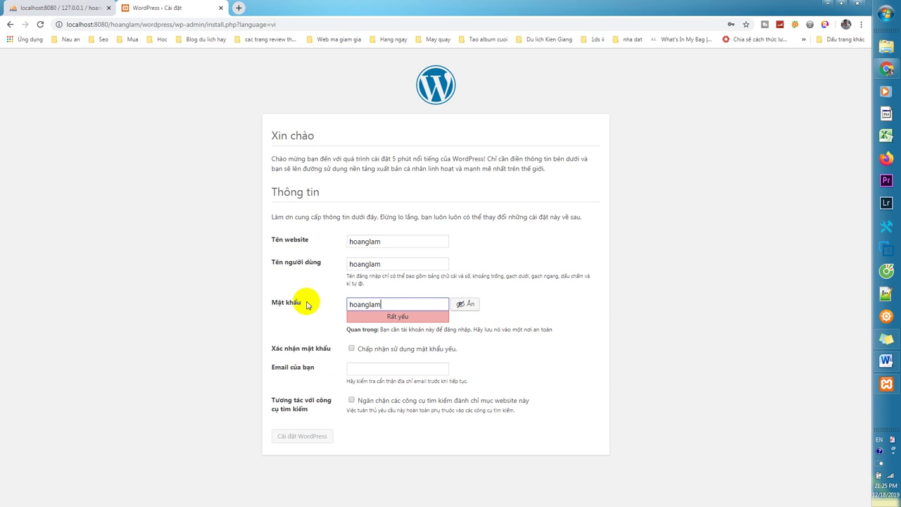
click(351, 348)
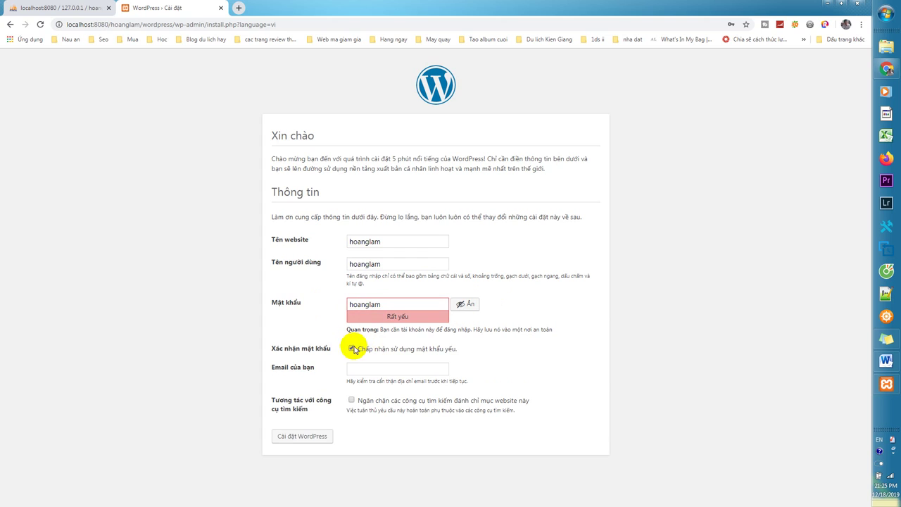
click(367, 368)
click(382, 389)
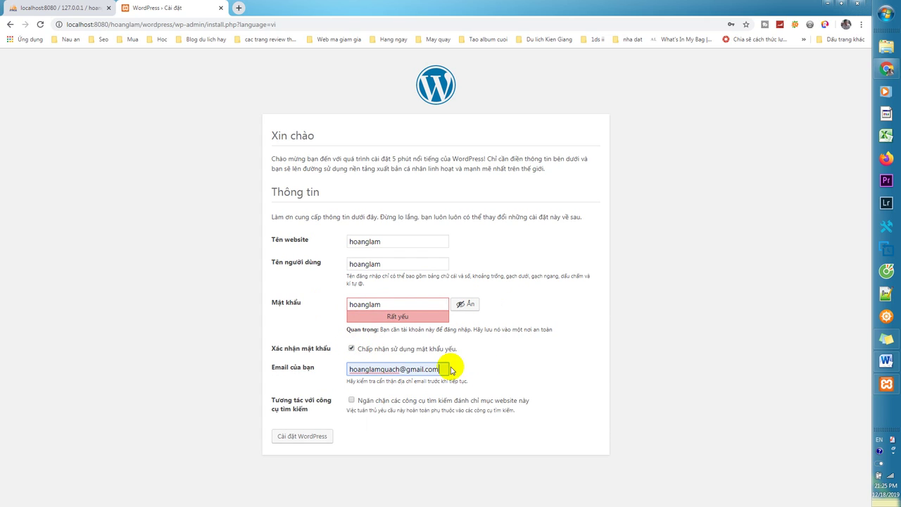
click(322, 436)
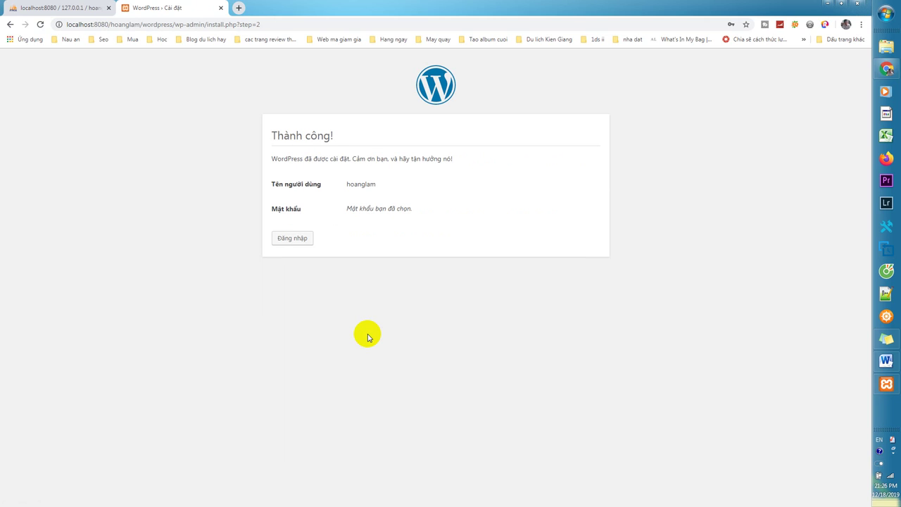
Log in with the admin username and password, retyping the password after the error
click(292, 238)
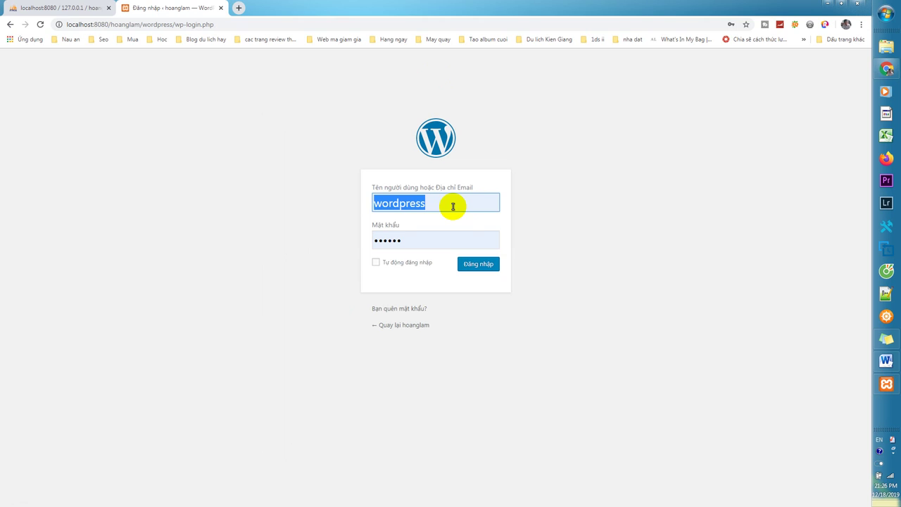
text(hoanglam)
key(Tab)
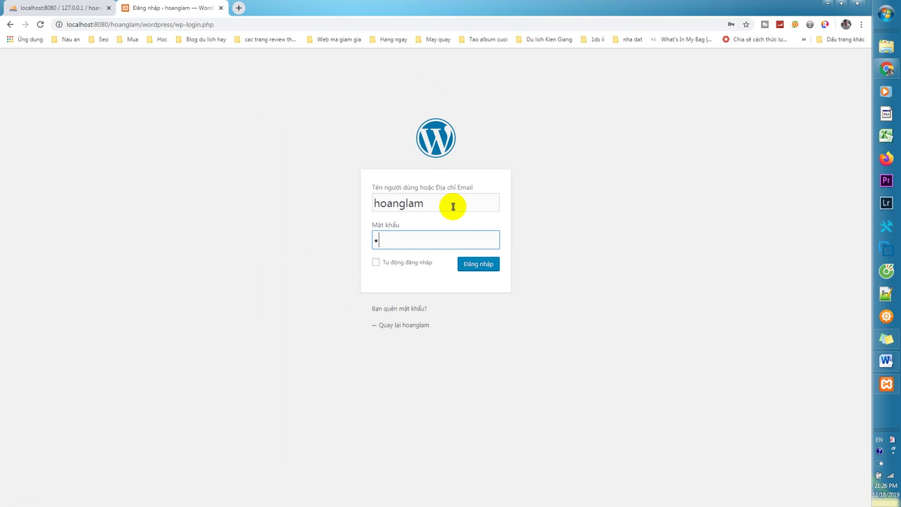
text(•••••••)
click(478, 265)
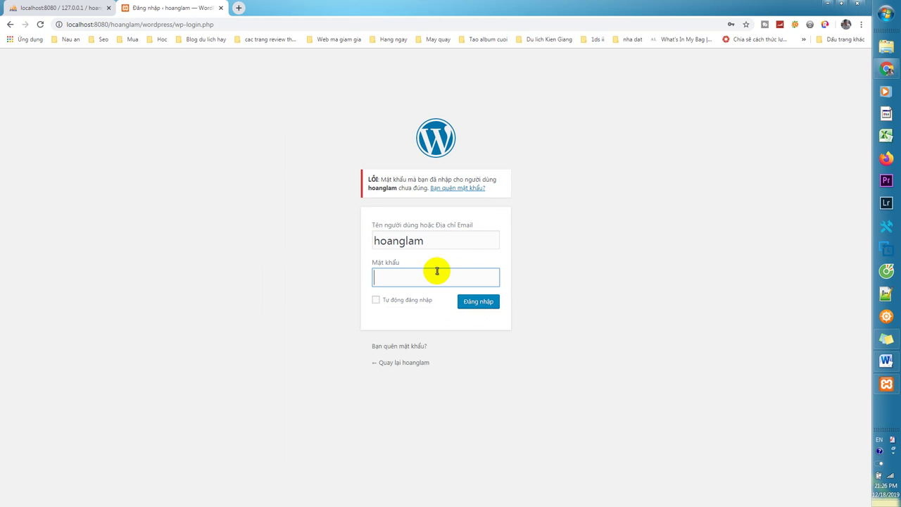
text(••••••••)
key(Return)
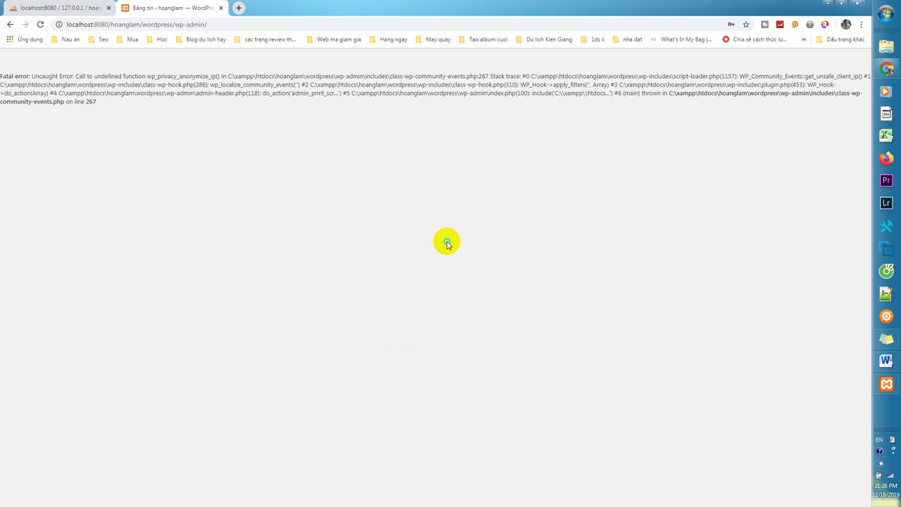
Reload the dashboard, cancel the privacy notice, and view the three themes under Giao diện
right_click(447, 241)
click(477, 270)
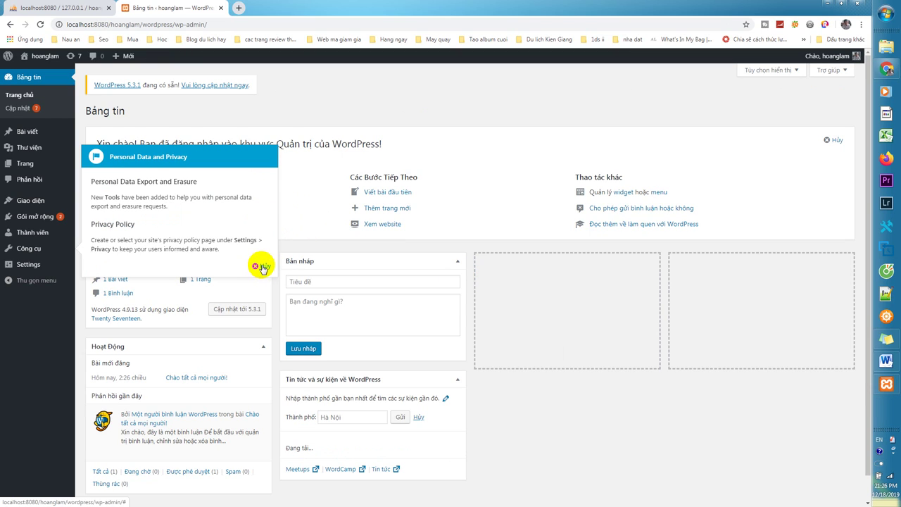
click(261, 268)
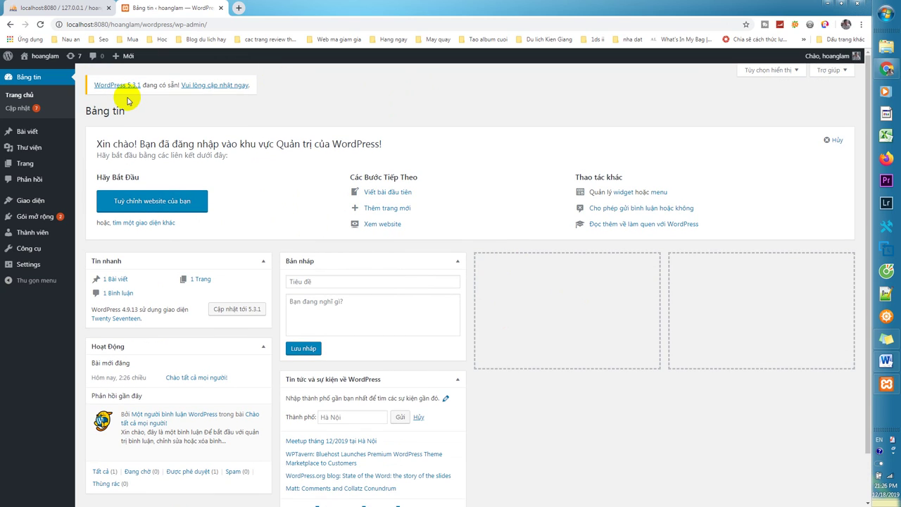
click(35, 201)
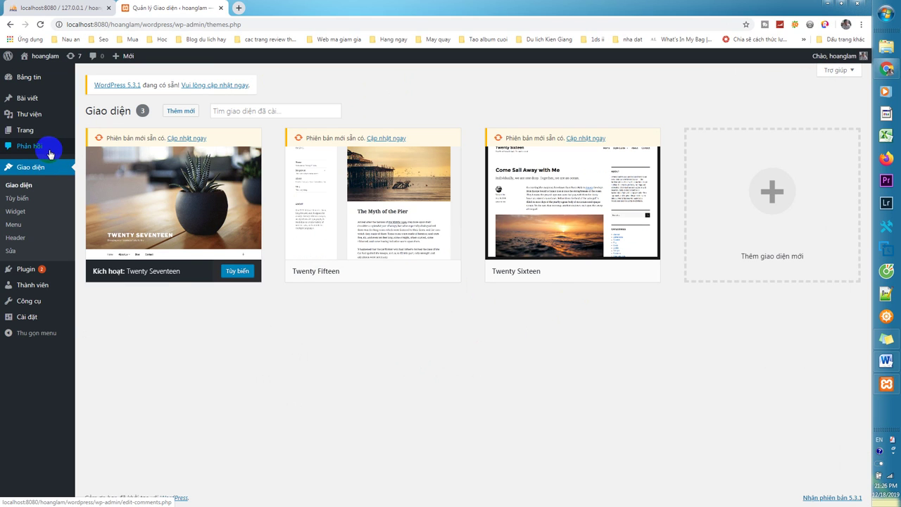